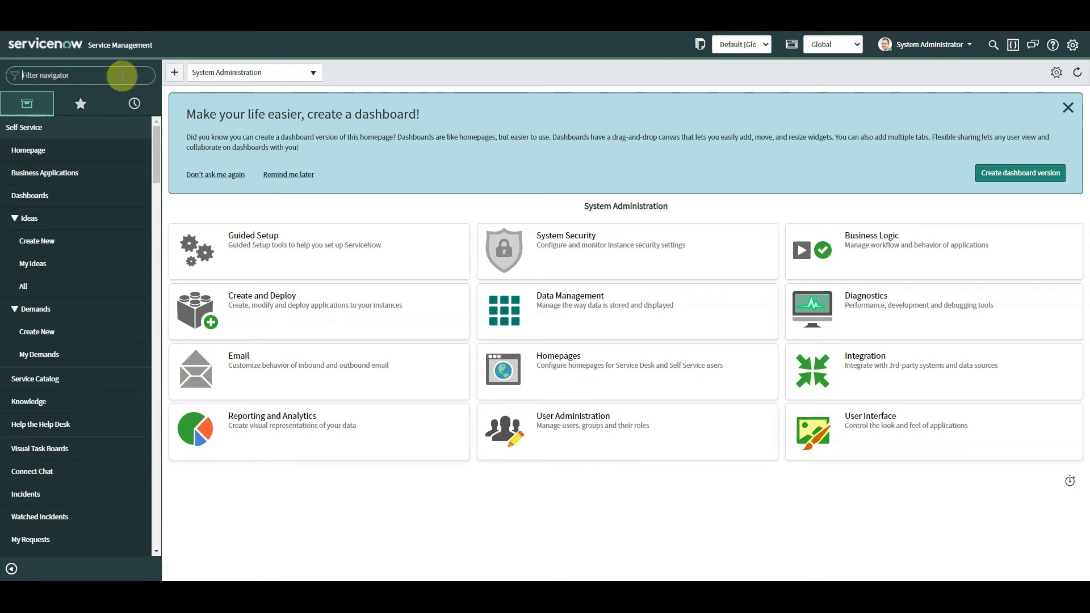
# - Find Flow Designer with the 'flow' filter and open the draft flow named Flow
pyautogui.write('flow')
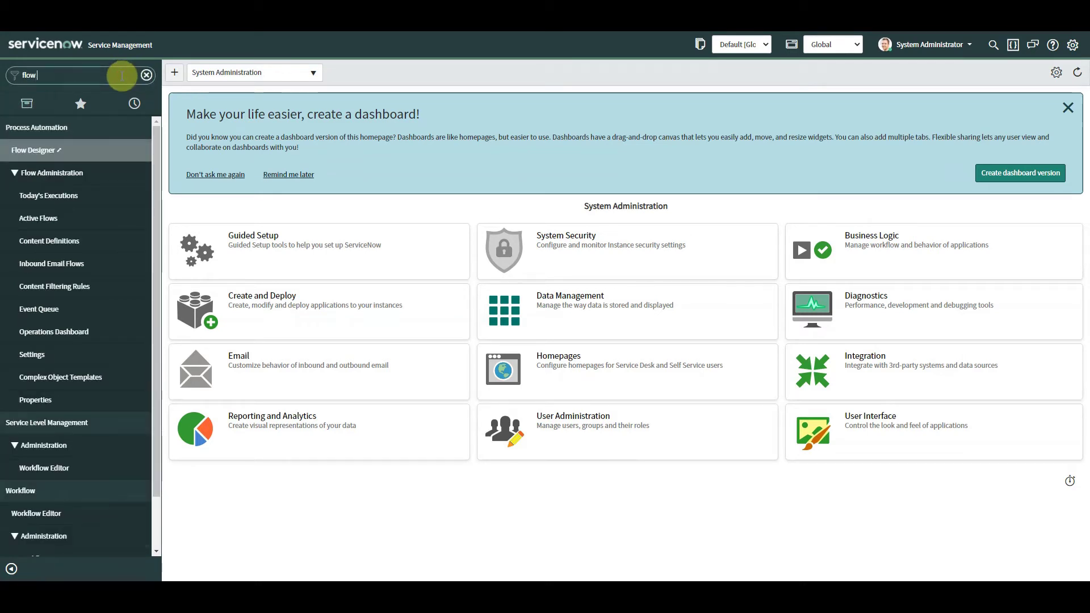
pyautogui.click(49, 154)
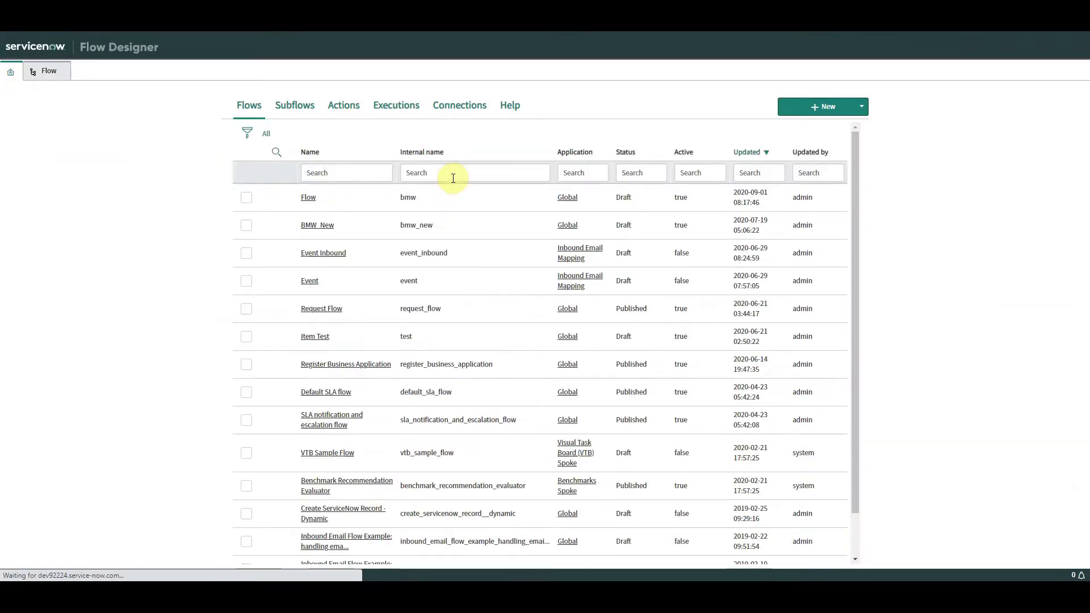
pyautogui.click(311, 198)
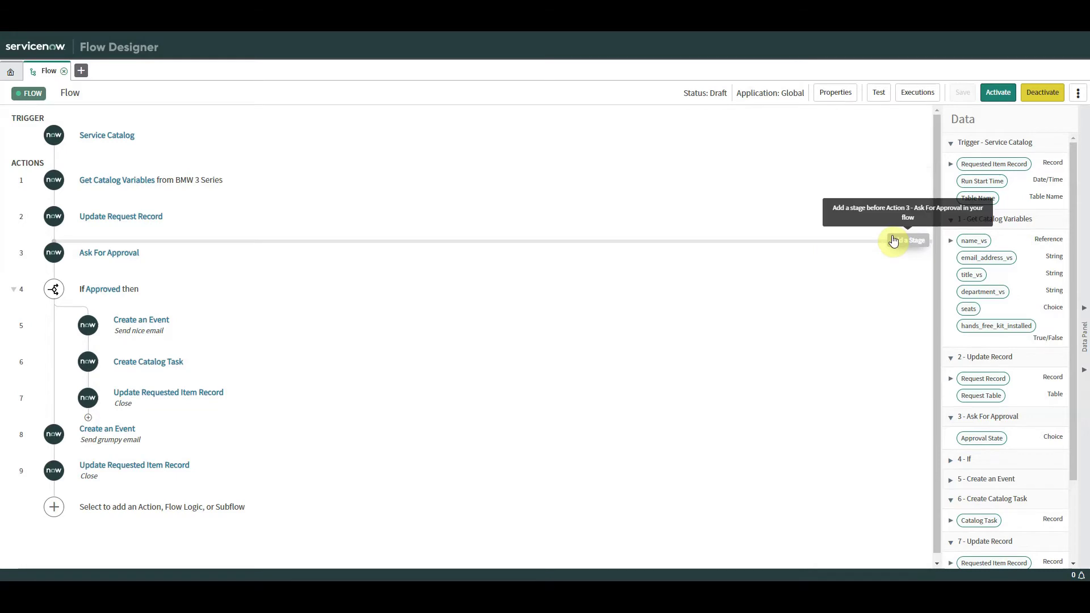
# - Insert a Waiting for Approval stage before the Ask For Approval action
pyautogui.click(893, 240)
pyautogui.click(864, 243)
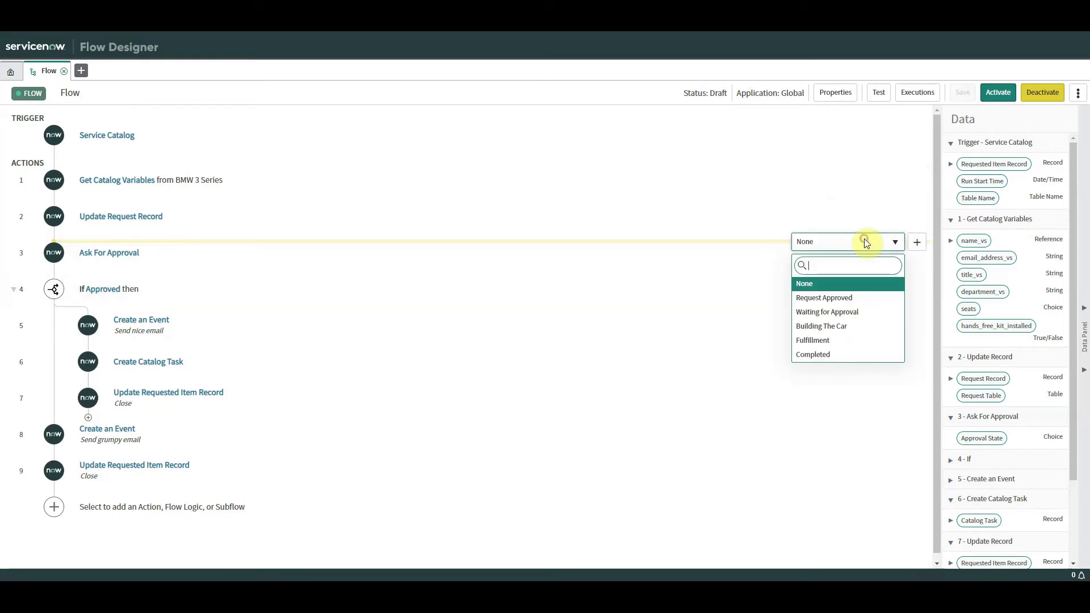
pyautogui.click(848, 312)
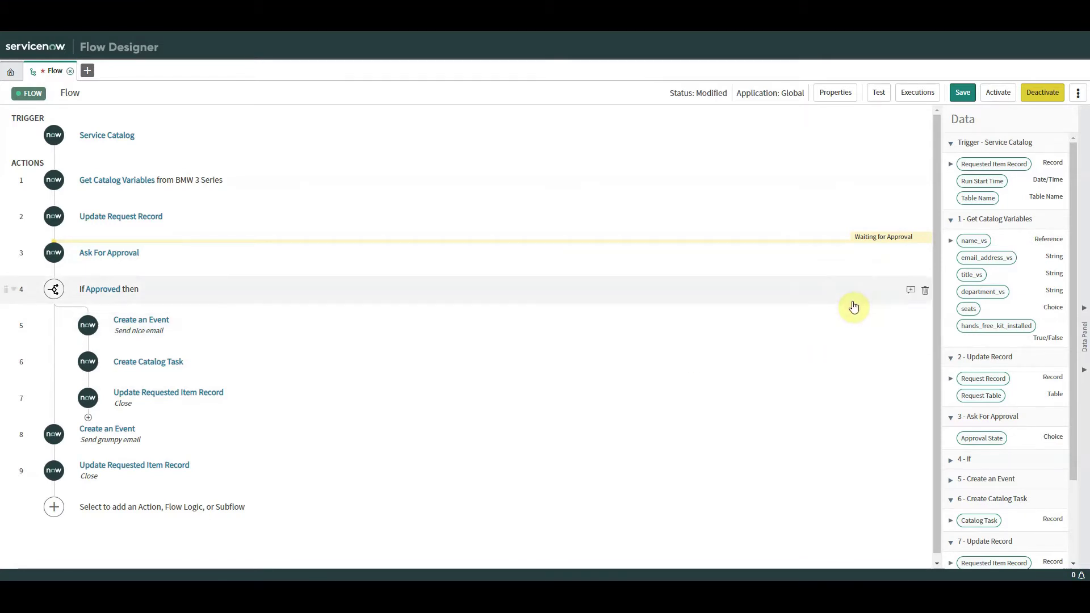
# - Insert a Building The Car stage before the first Create an Event action
pyautogui.moveTo(863, 316)
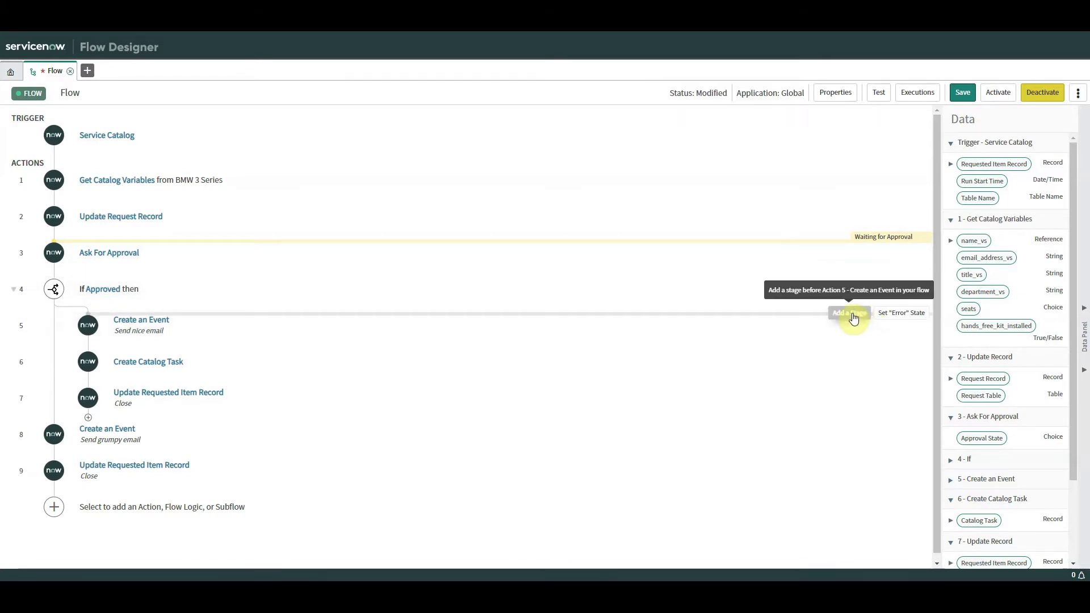
pyautogui.click(853, 319)
pyautogui.click(864, 318)
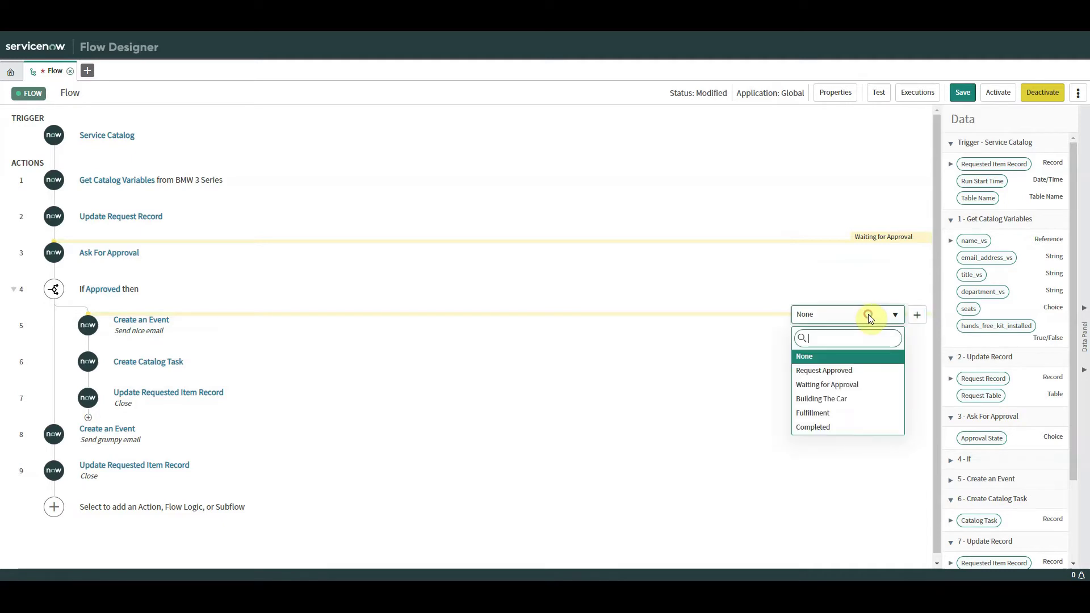
pyautogui.click(855, 399)
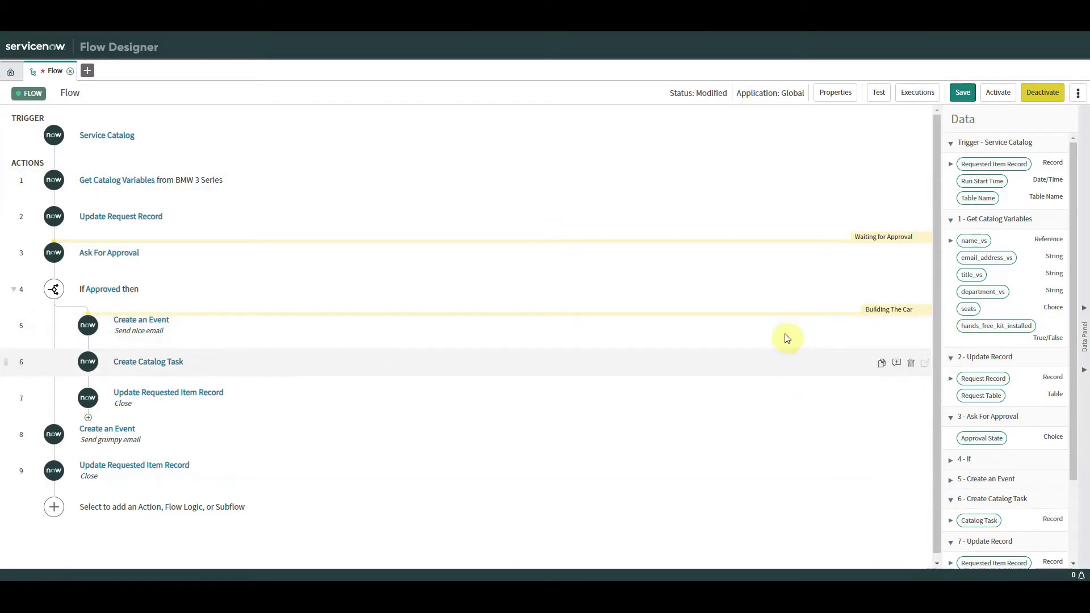
# - Open the flow's Stages definitions and review the stage sets without choosing one
pyautogui.click(1077, 99)
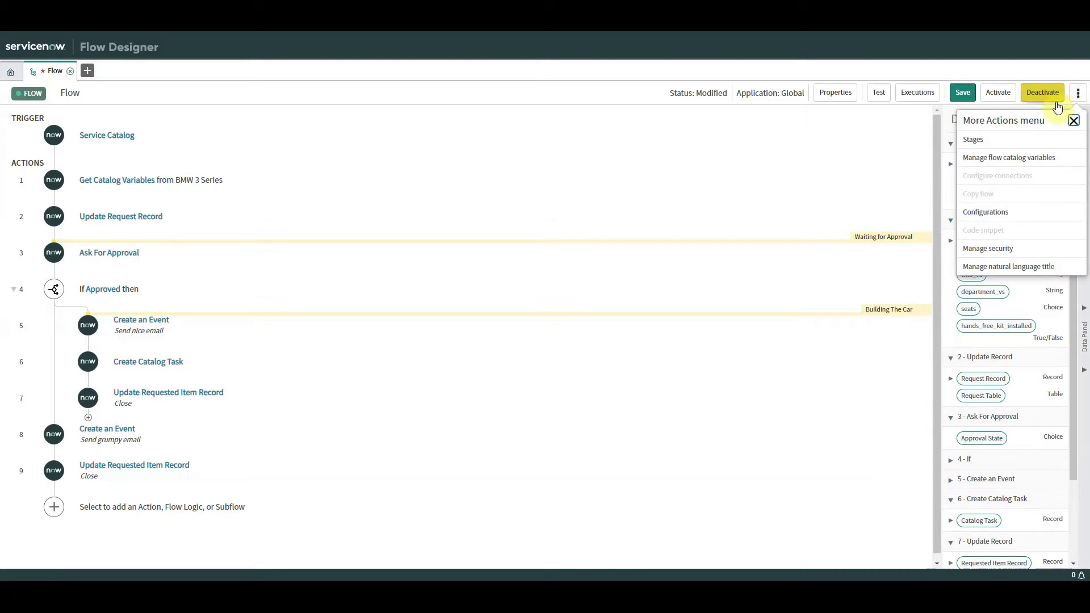
pyautogui.click(975, 142)
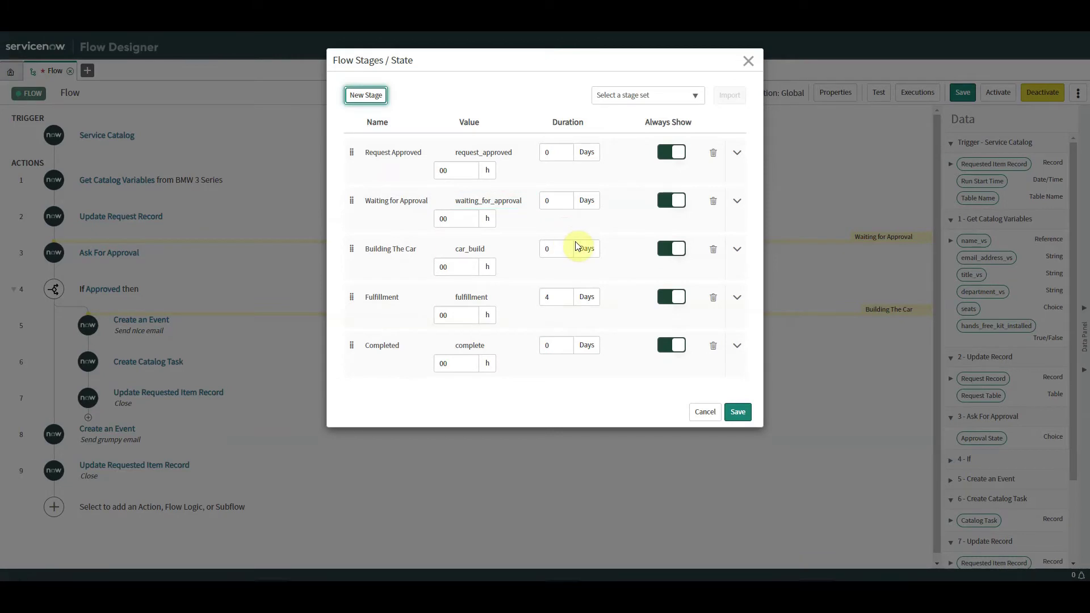
pyautogui.click(660, 96)
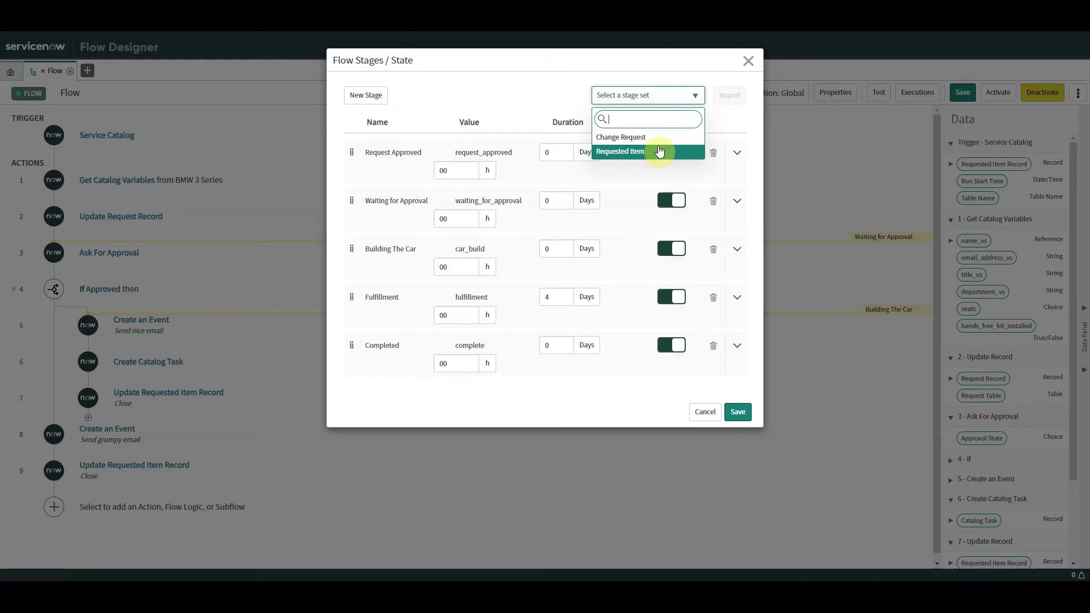
pyautogui.click(486, 91)
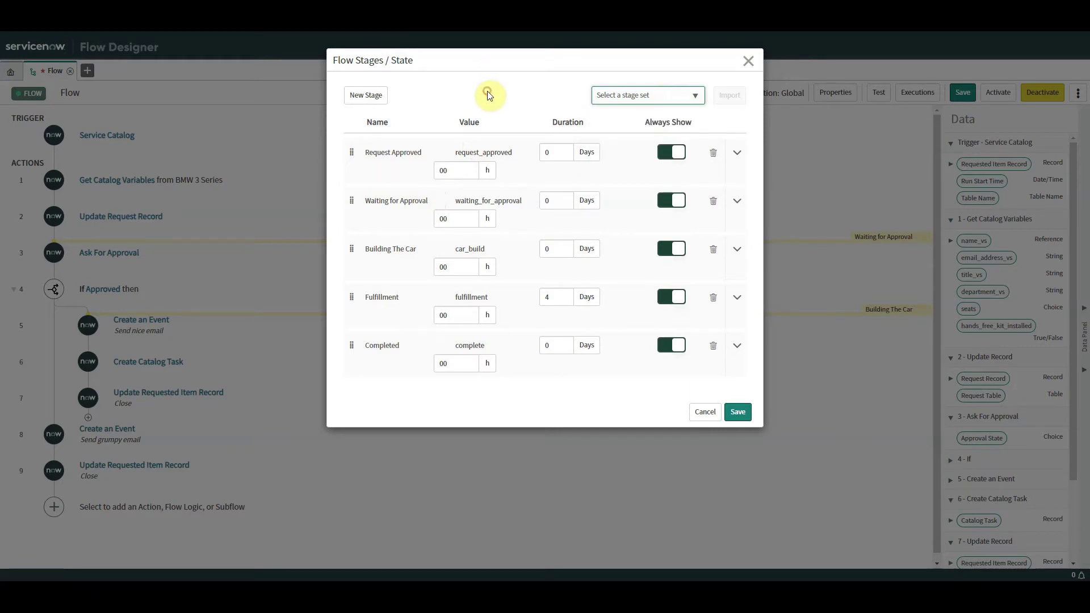
# - Add a new stage named Done with value done and move it above Completed
pyautogui.click(365, 95)
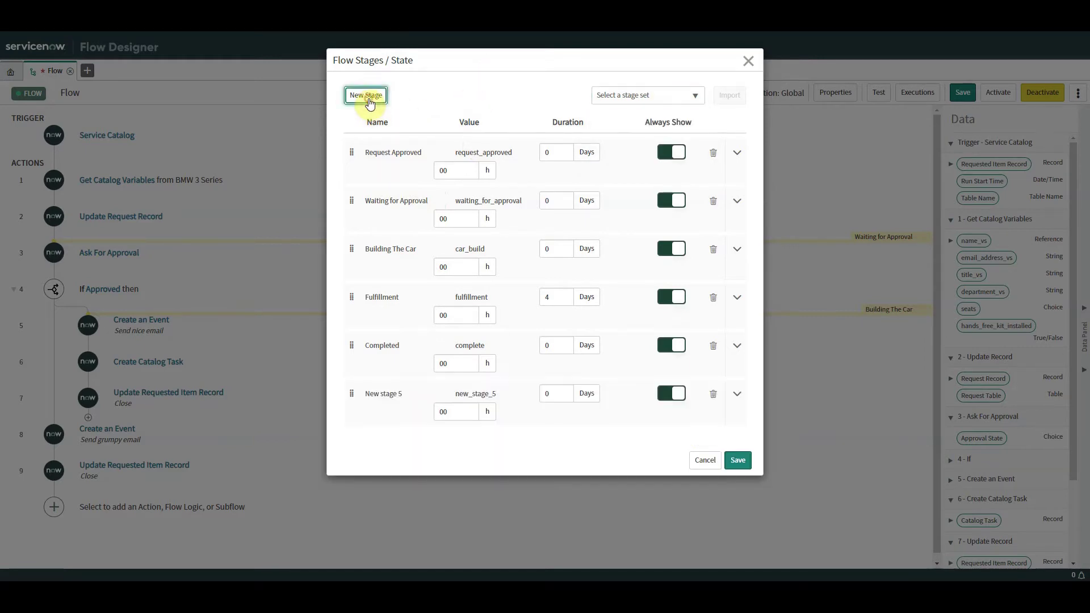
pyautogui.click(409, 393)
pyautogui.moveTo(414, 392); pyautogui.dragTo(342, 394)
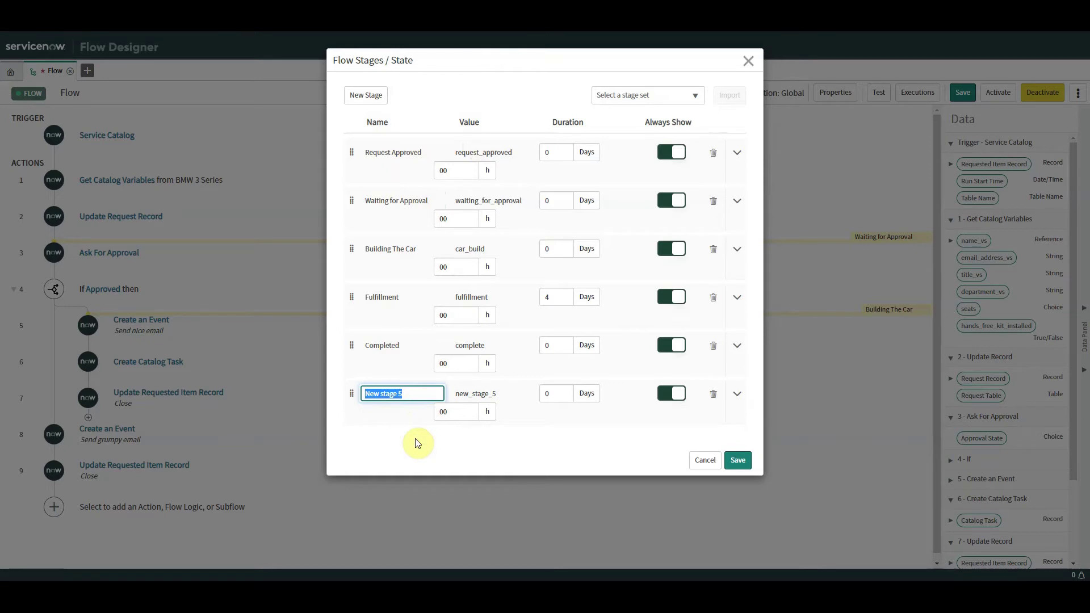
pyautogui.write('Done')
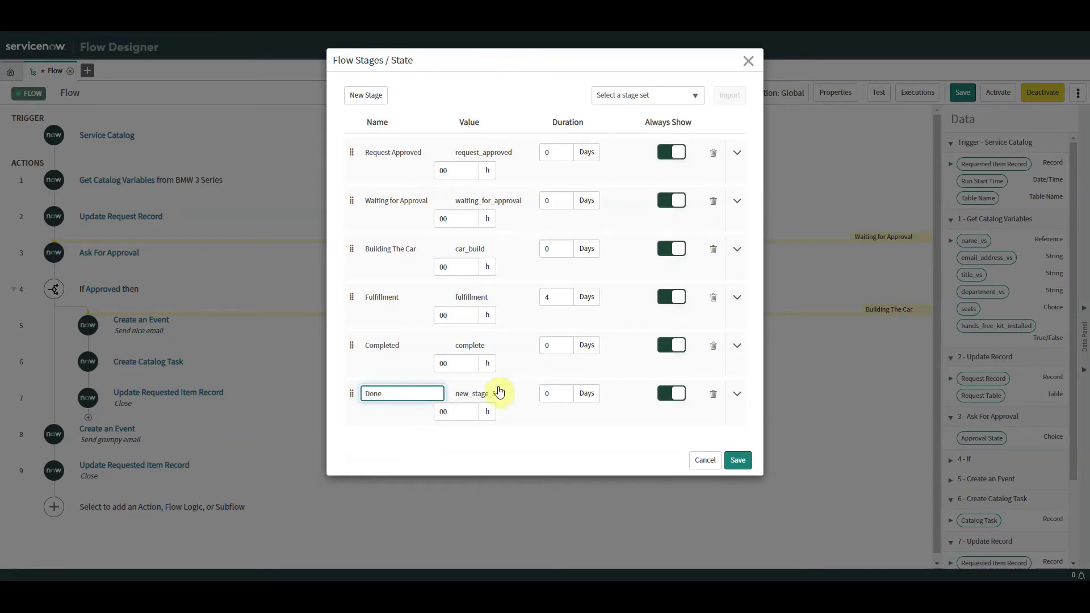
pyautogui.click(479, 395)
pyautogui.doubleClick(479, 396)
pyautogui.write('done')
pyautogui.click(574, 418)
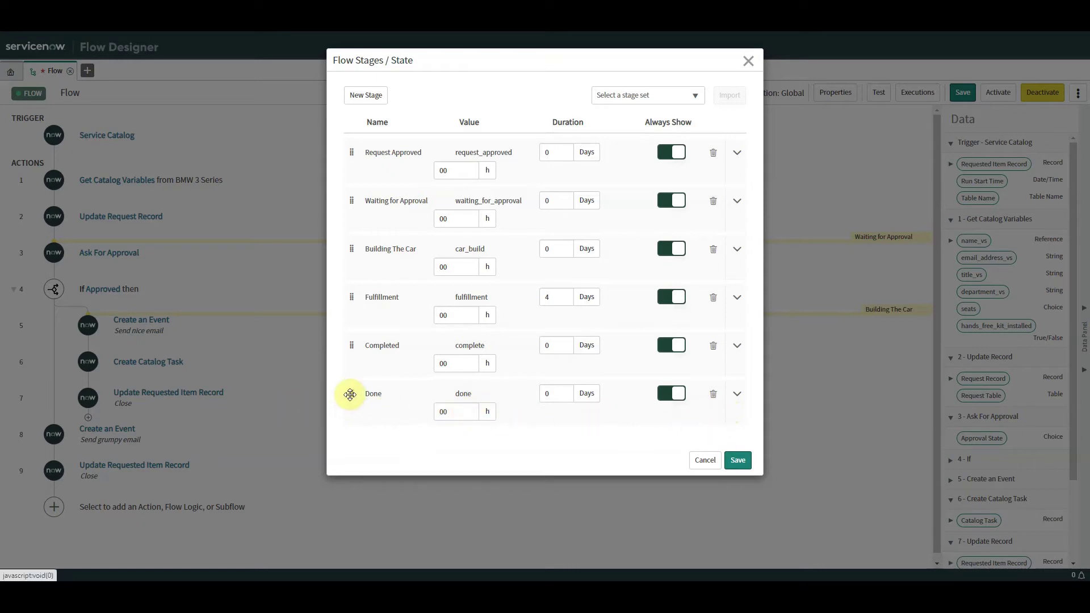
pyautogui.moveTo(348, 391); pyautogui.dragTo(353, 344)
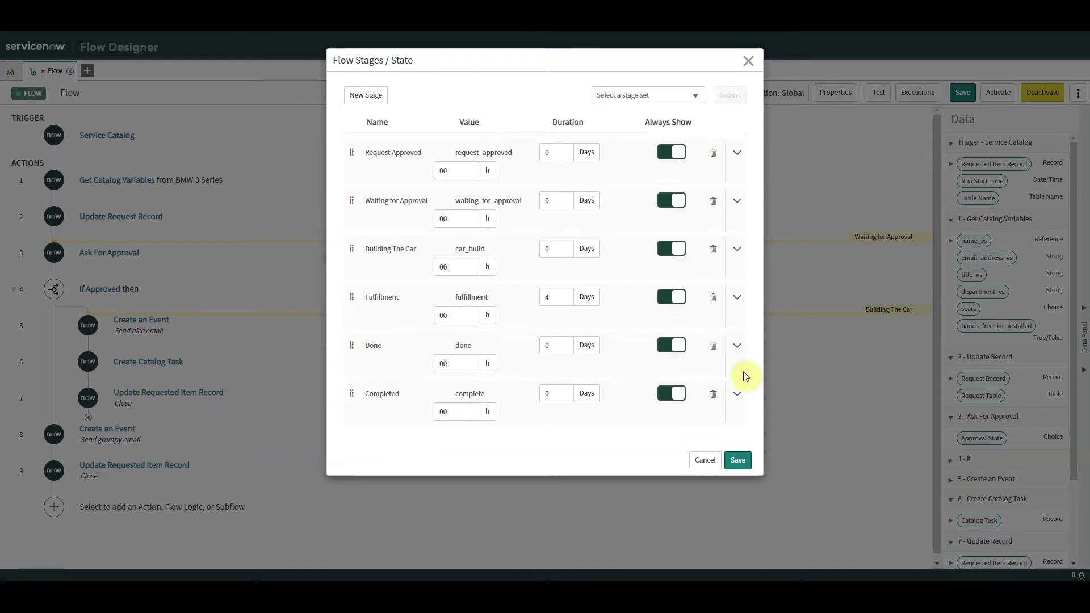
# - Change the Done stage's in-progress label to 'doing'
pyautogui.click(736, 351)
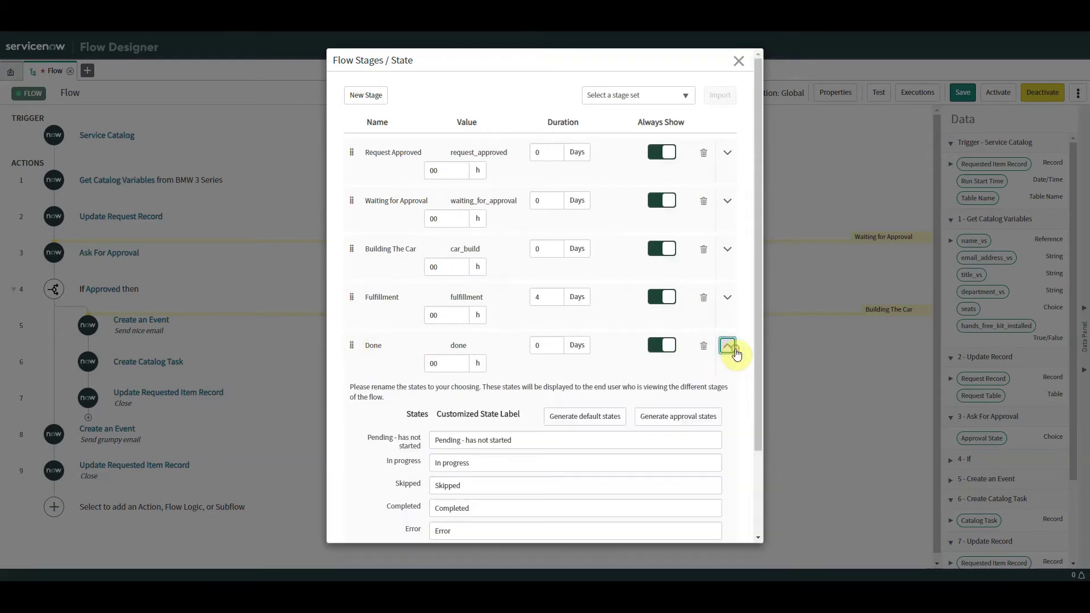
pyautogui.moveTo(757, 365); pyautogui.dragTo(760, 423)
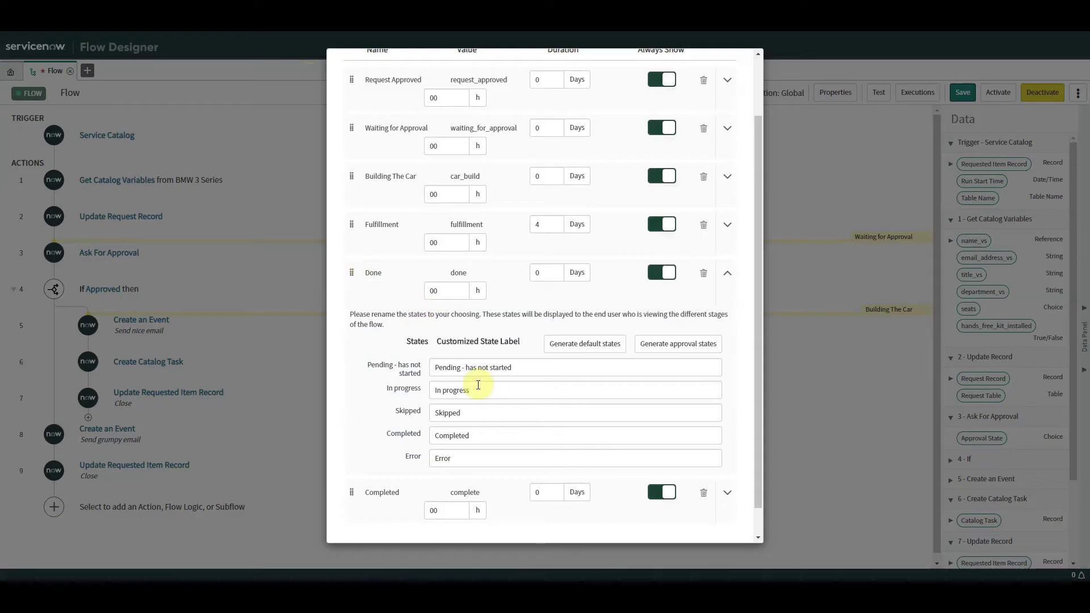
pyautogui.click(483, 393)
pyautogui.tripleClick(483, 394)
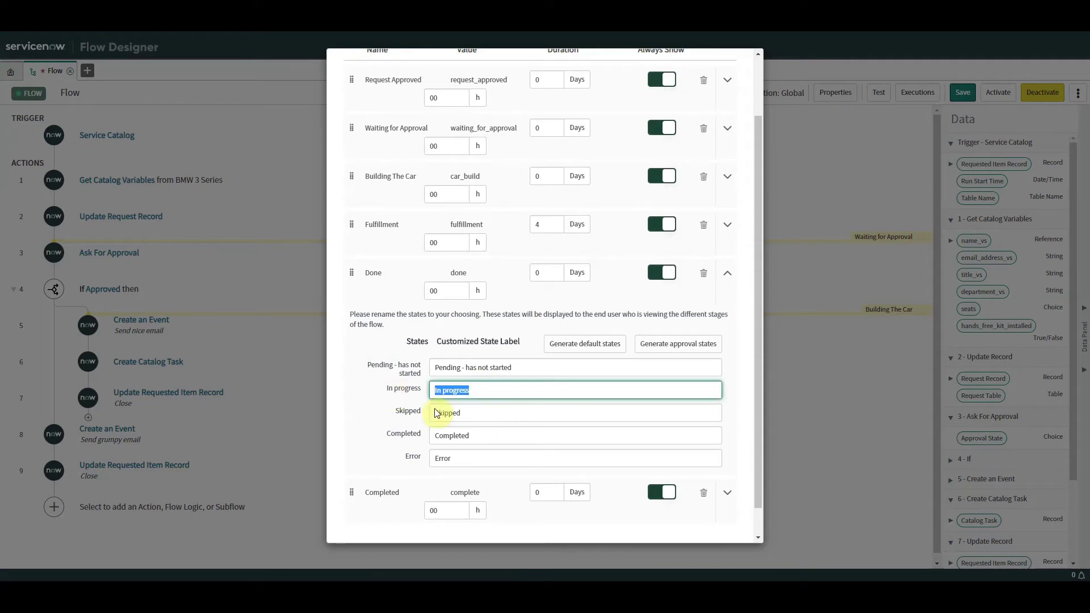
pyautogui.write('done')
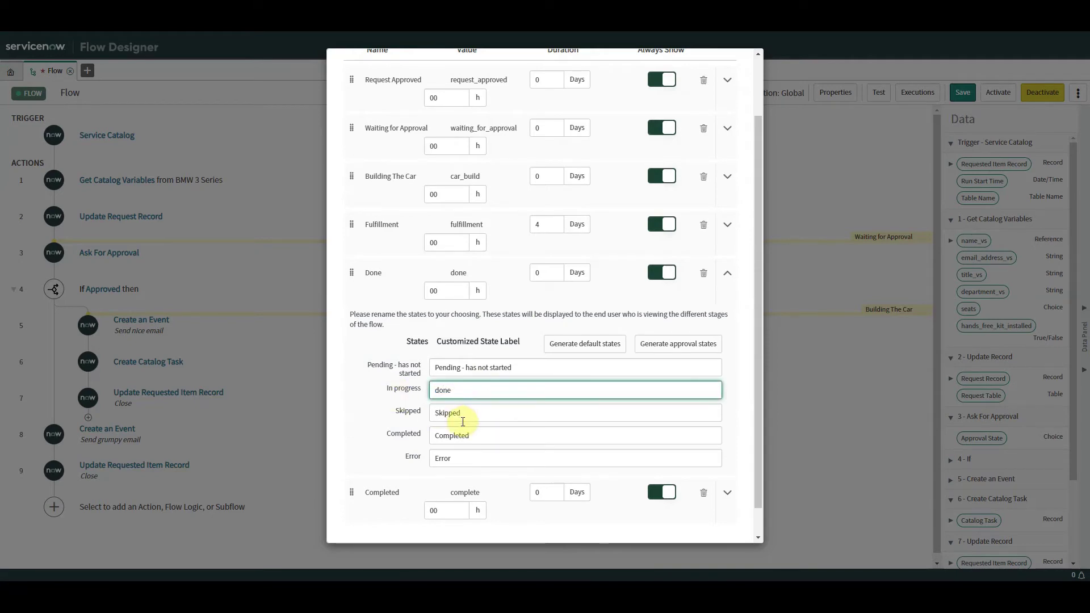
pyautogui.press('BackSpace')
pyautogui.press('BackSpace')
pyautogui.press('BackSpace')
pyautogui.press('BackSpace')
pyautogui.write('oing')
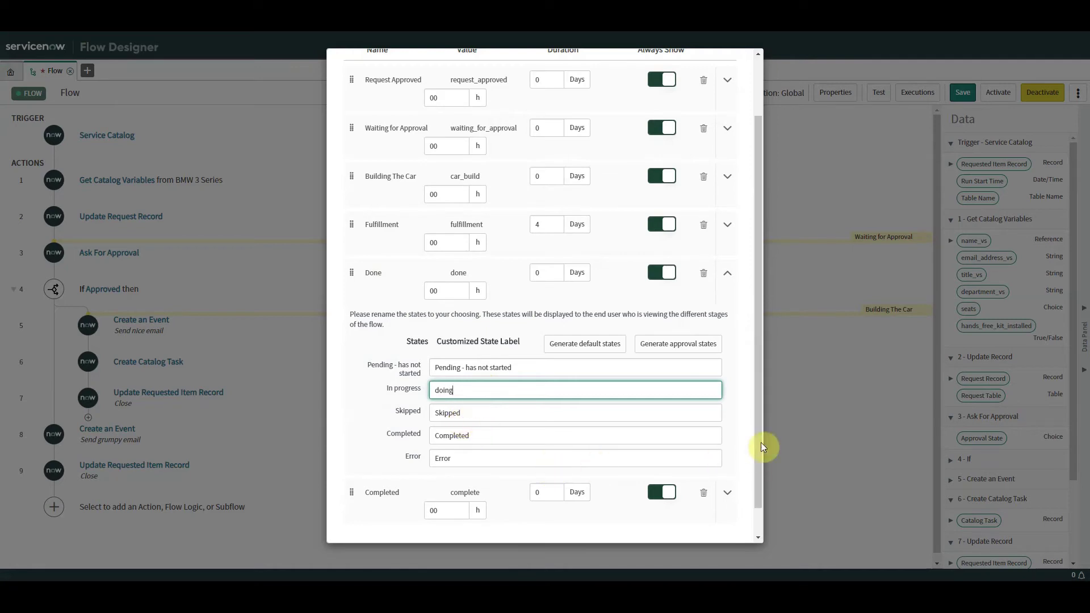
pyautogui.moveTo(761, 446); pyautogui.dragTo(761, 487)
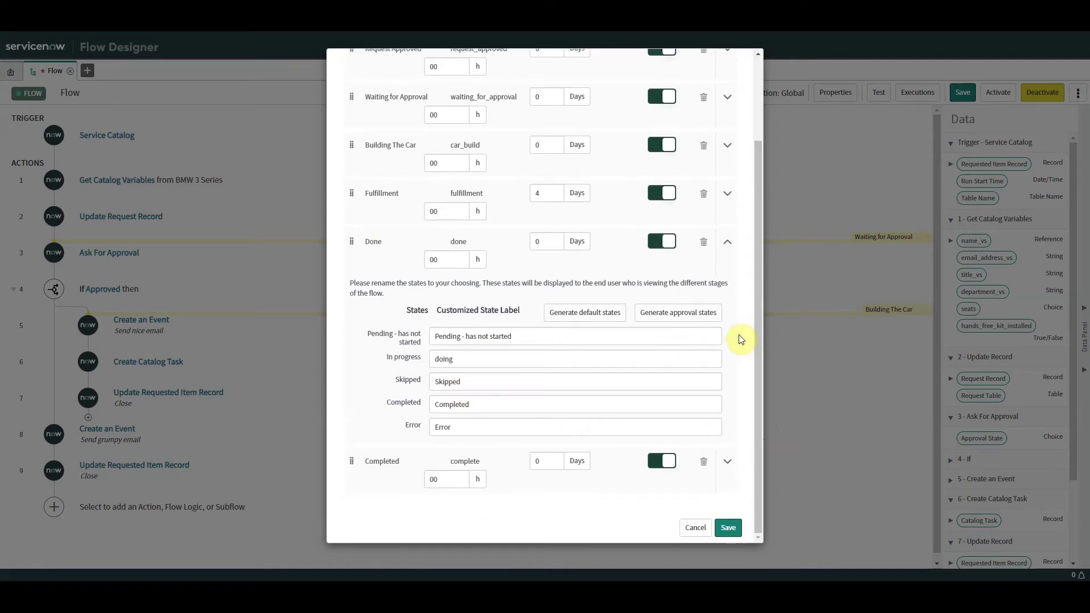
pyautogui.moveTo(757, 336); pyautogui.dragTo(752, 262)
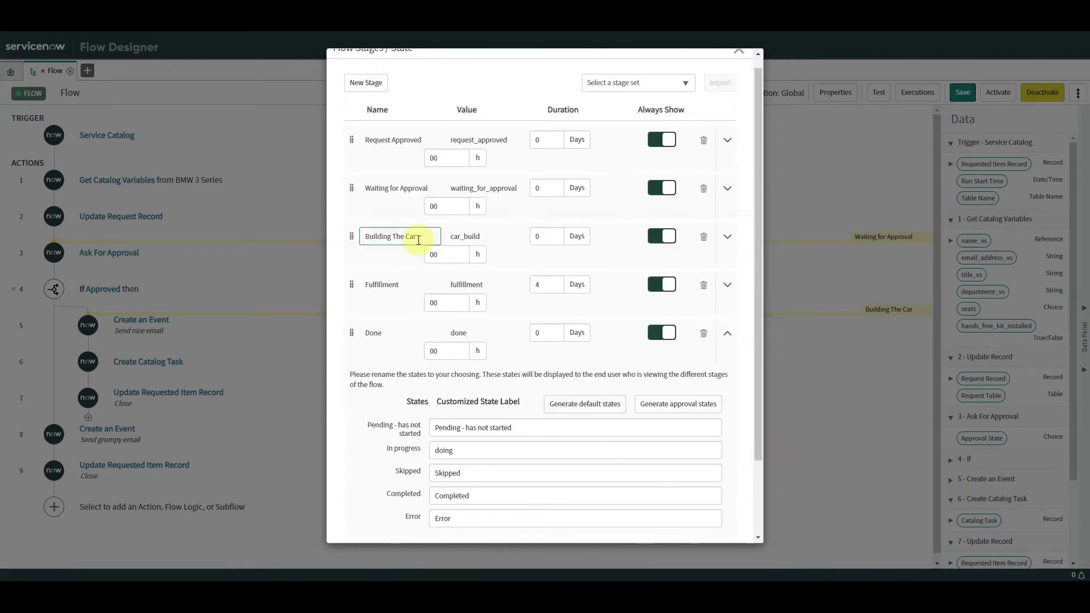
# - Change Building The Car's in-progress label to 'building the car..look out!'
pyautogui.click(727, 236)
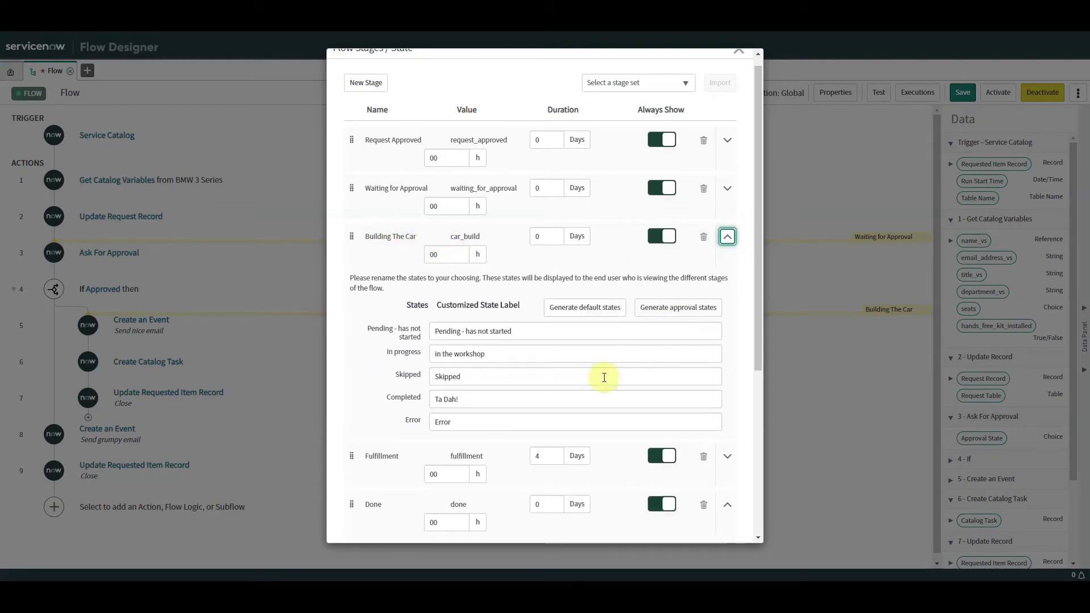
pyautogui.tripleClick(502, 354)
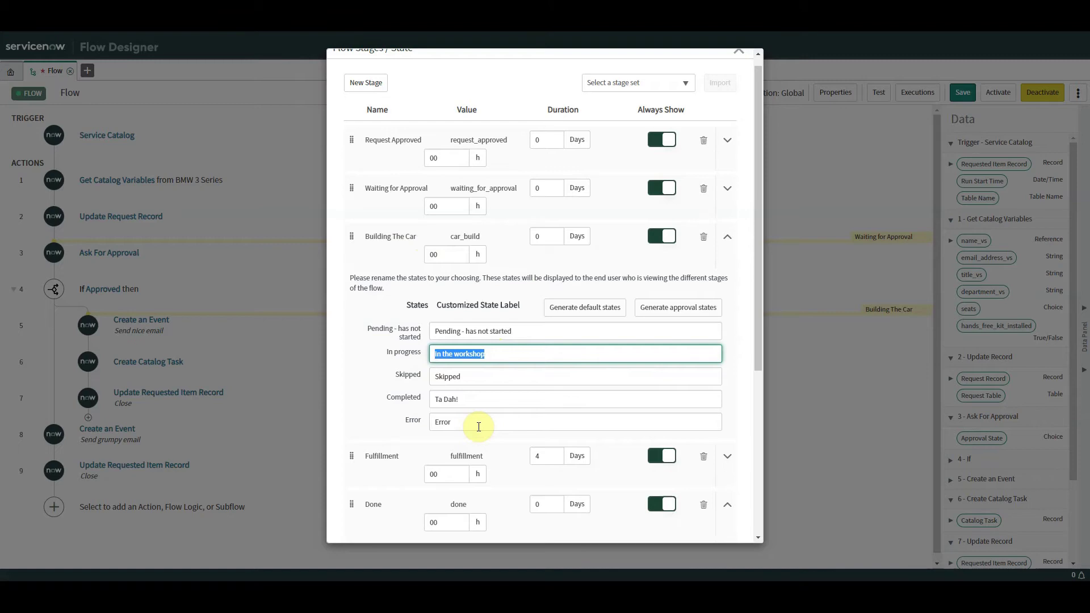
pyautogui.write('building the car..look out!')
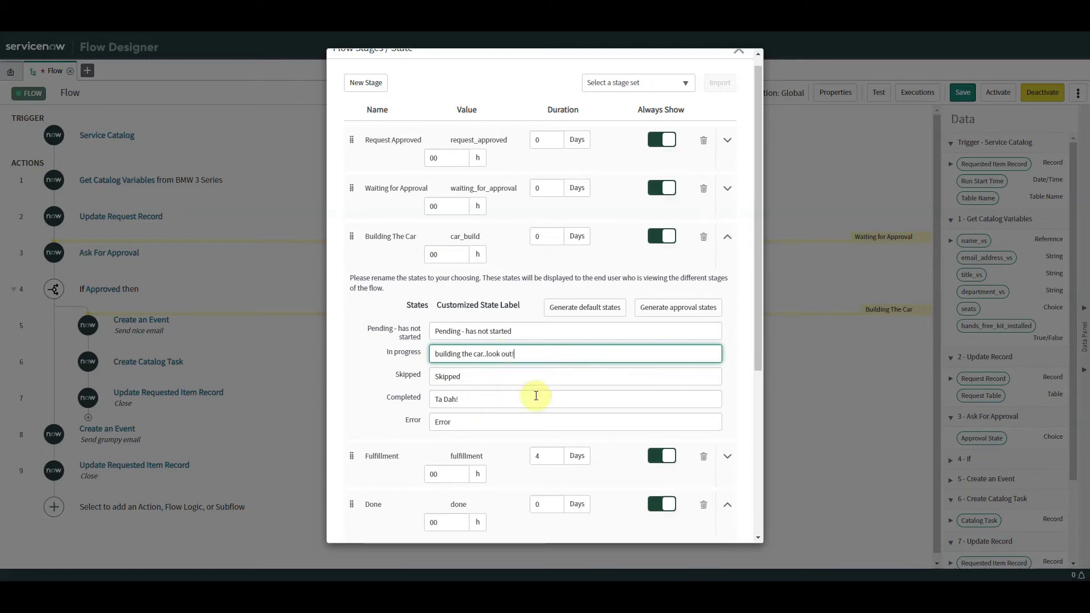
pyautogui.moveTo(487, 397); pyautogui.dragTo(420, 407)
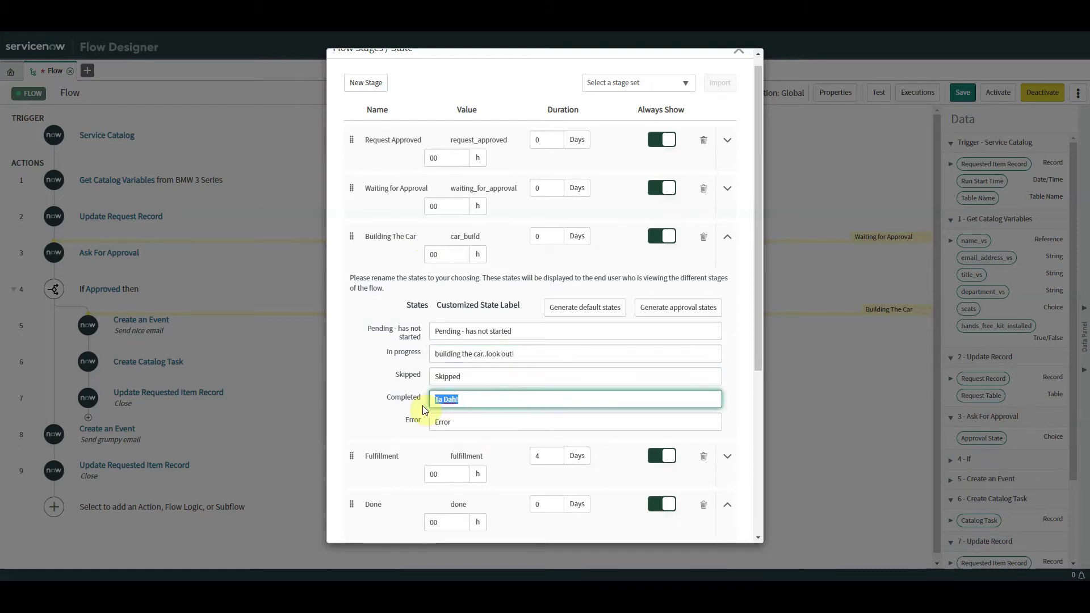
pyautogui.moveTo(757, 304); pyautogui.dragTo(727, 530)
# - Save the stage definitions and insert a Done stage before Update Requested Item Record
pyautogui.click(728, 529)
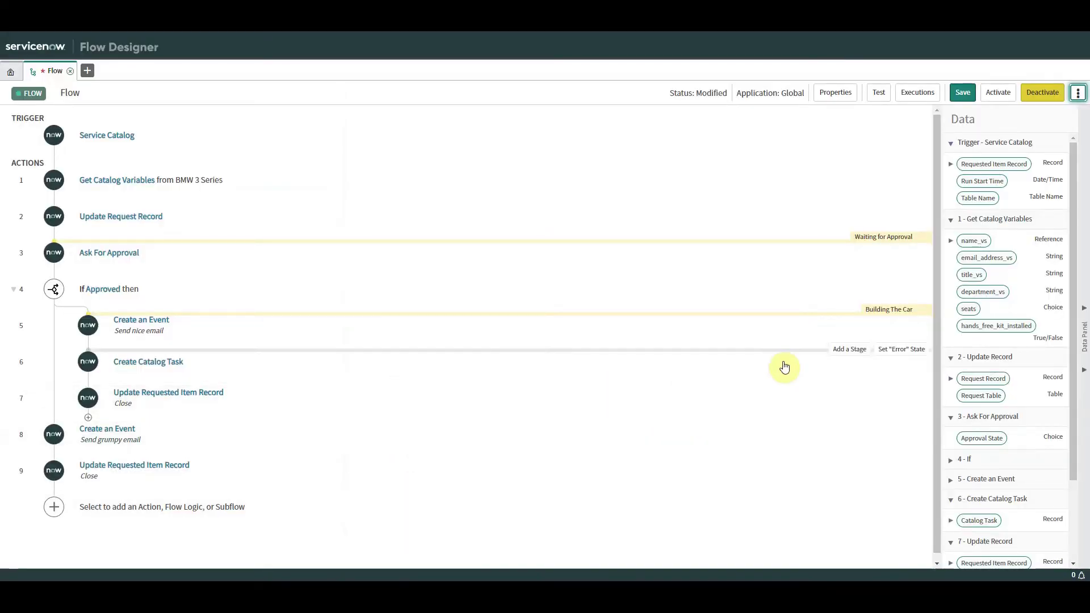
pyautogui.click(852, 385)
pyautogui.click(873, 387)
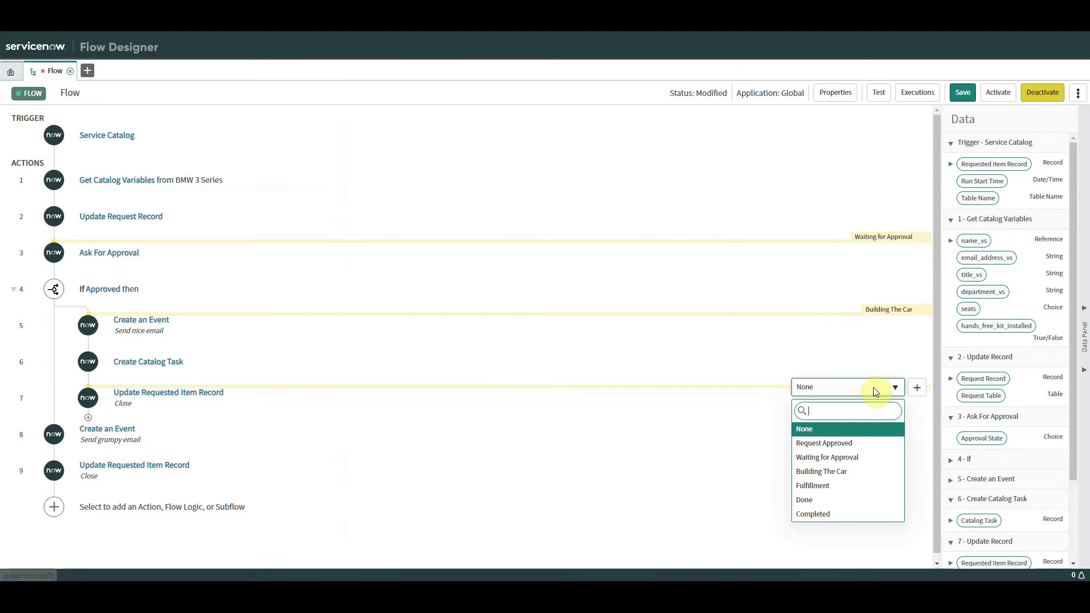
pyautogui.click(832, 500)
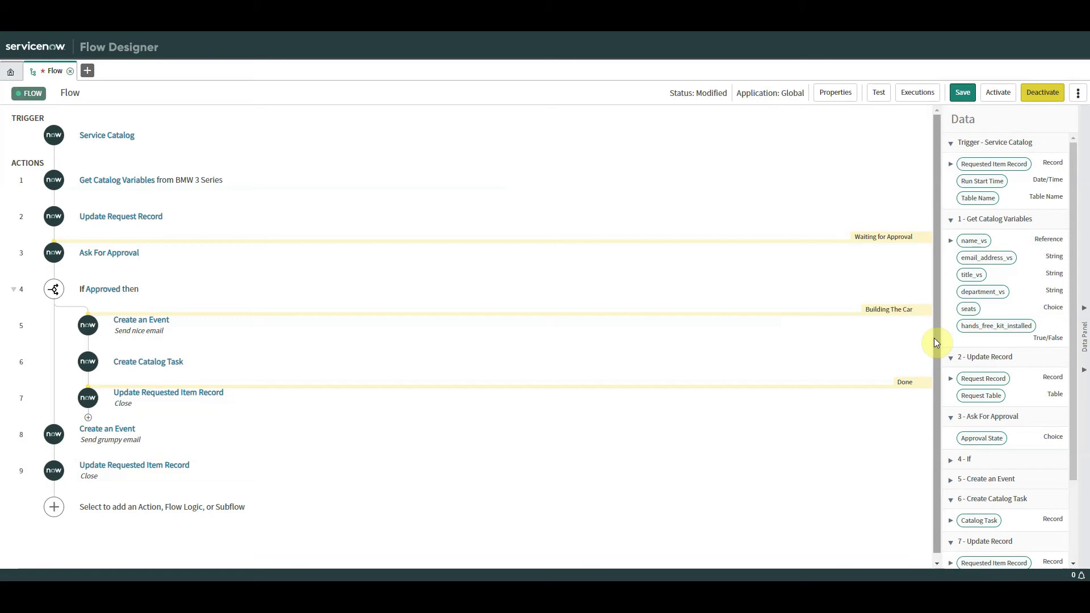
# - Save the flow with its three stages, returning its status to Draft
pyautogui.click(963, 93)
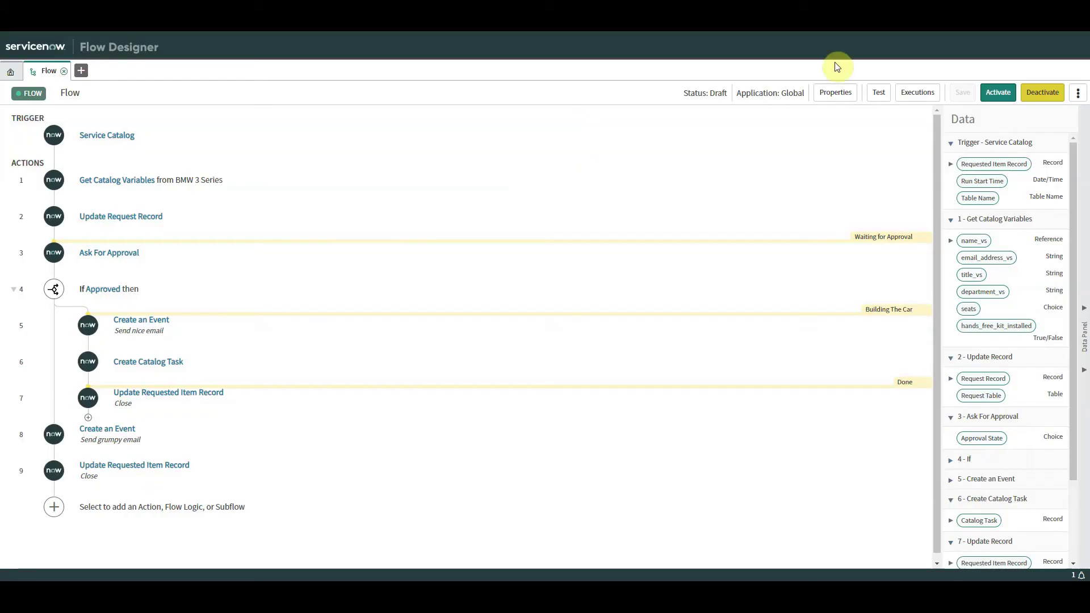
# - Activate the flow and confirm, so its status reads Published
pyautogui.click(998, 92)
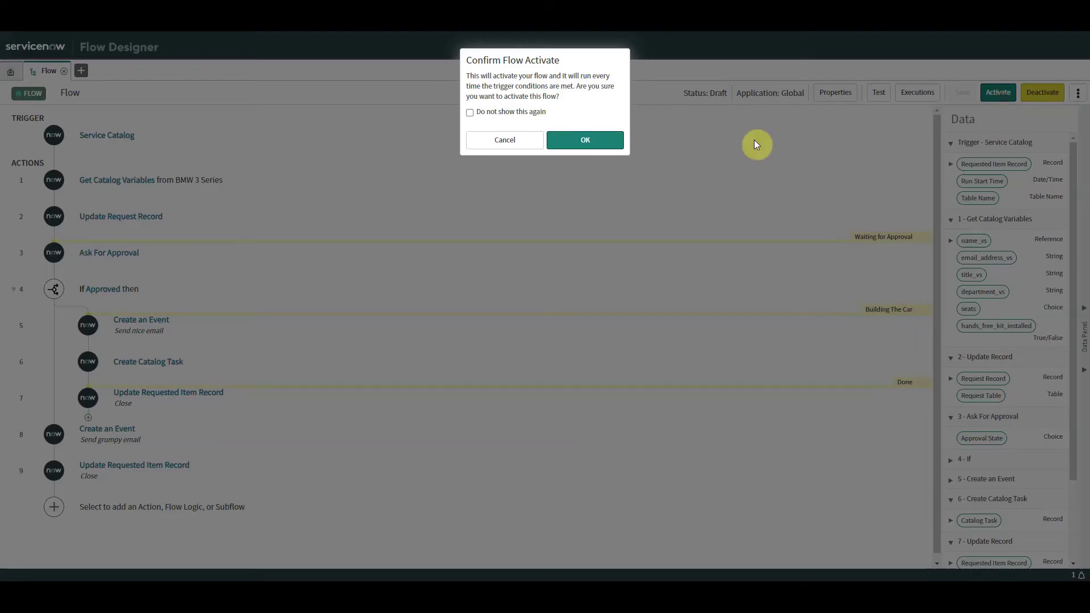
pyautogui.click(592, 142)
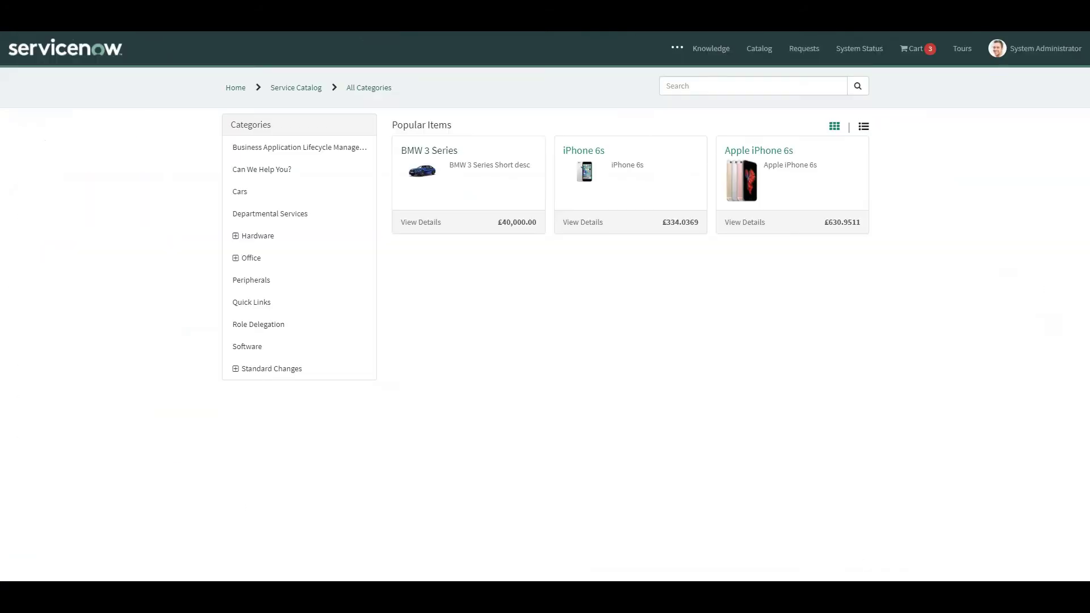
# - Submit a BMW 3 Series request for a chosen user with Cloth seats
pyautogui.click(438, 148)
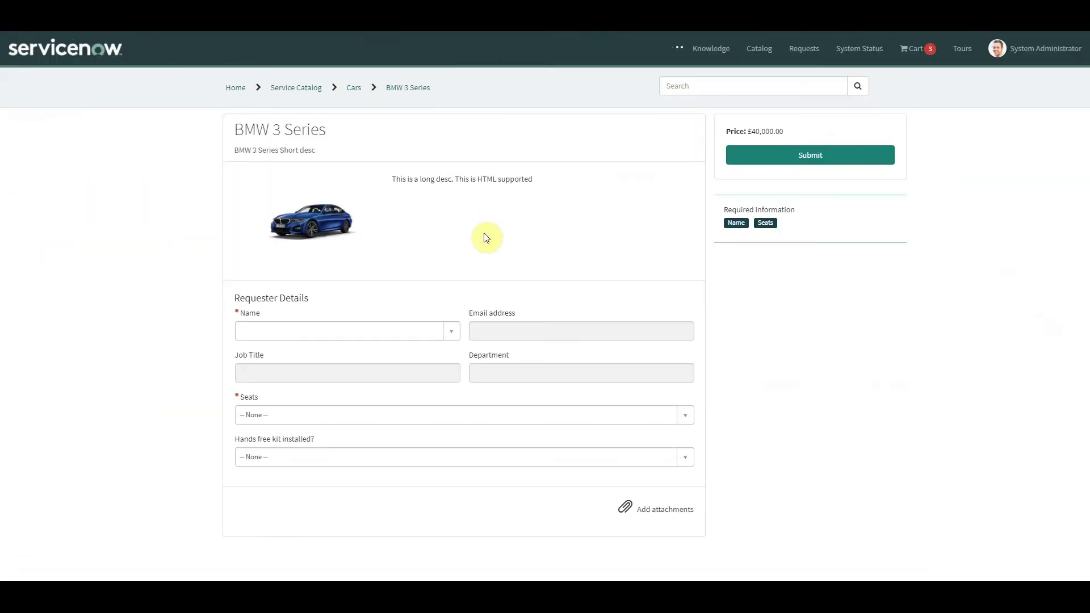
pyautogui.click(398, 330)
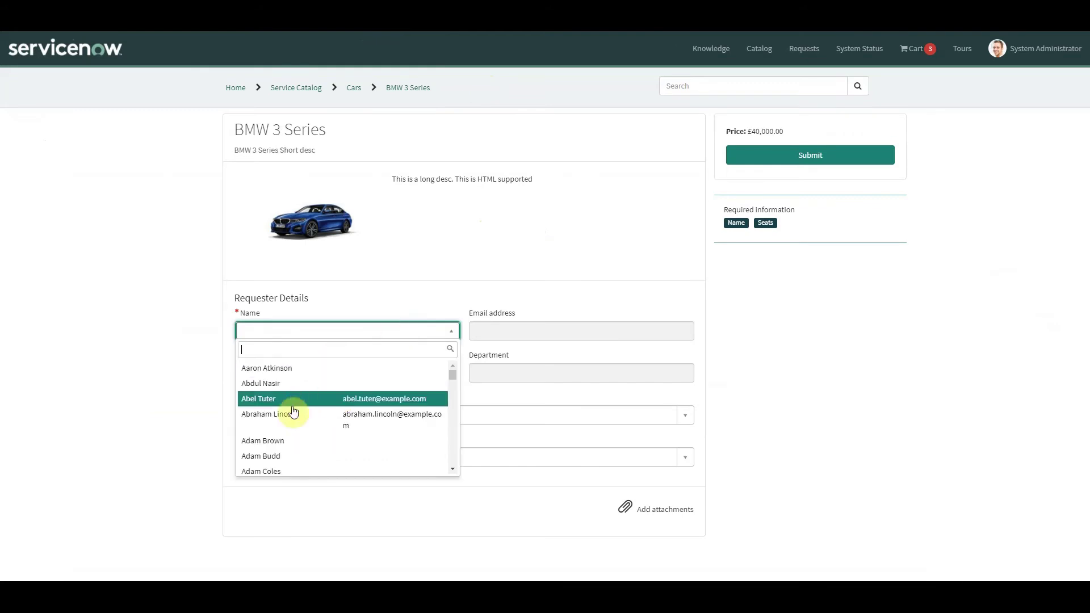
pyautogui.click(283, 400)
pyautogui.click(335, 415)
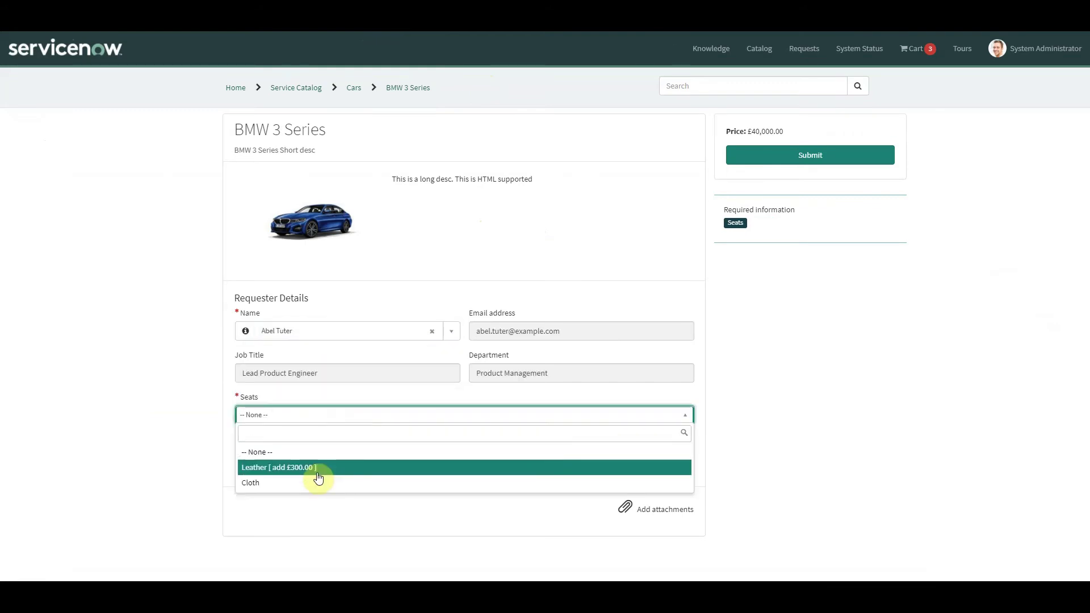
pyautogui.click(288, 482)
pyautogui.click(812, 155)
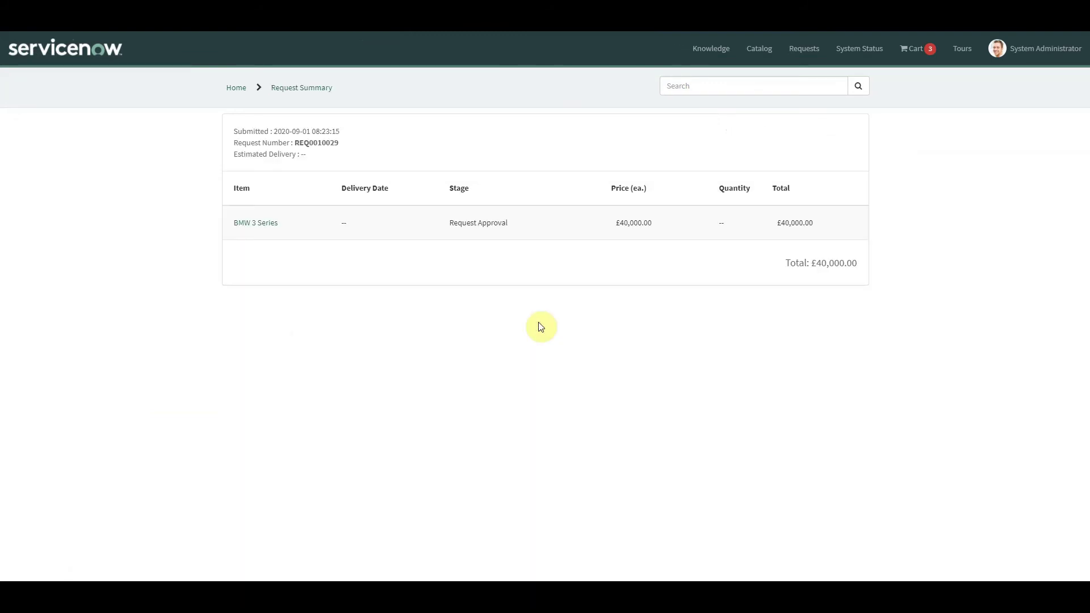
# - Return to the ServiceNow homepage and filter the navigator for 'activation'
pyautogui.click(55, 30)
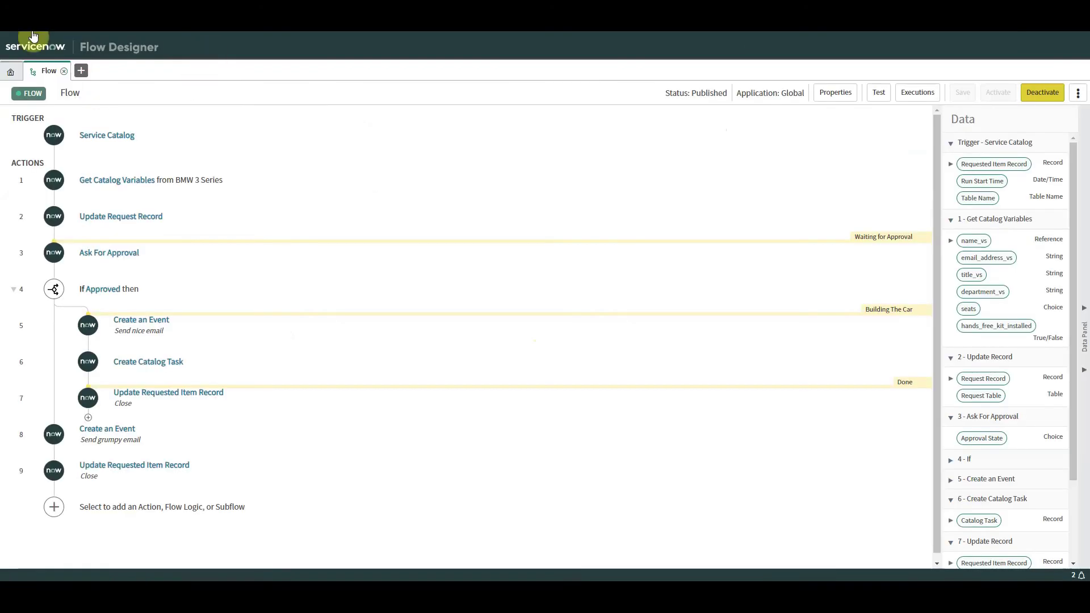
pyautogui.click(55, 30)
pyautogui.doubleClick(69, 74)
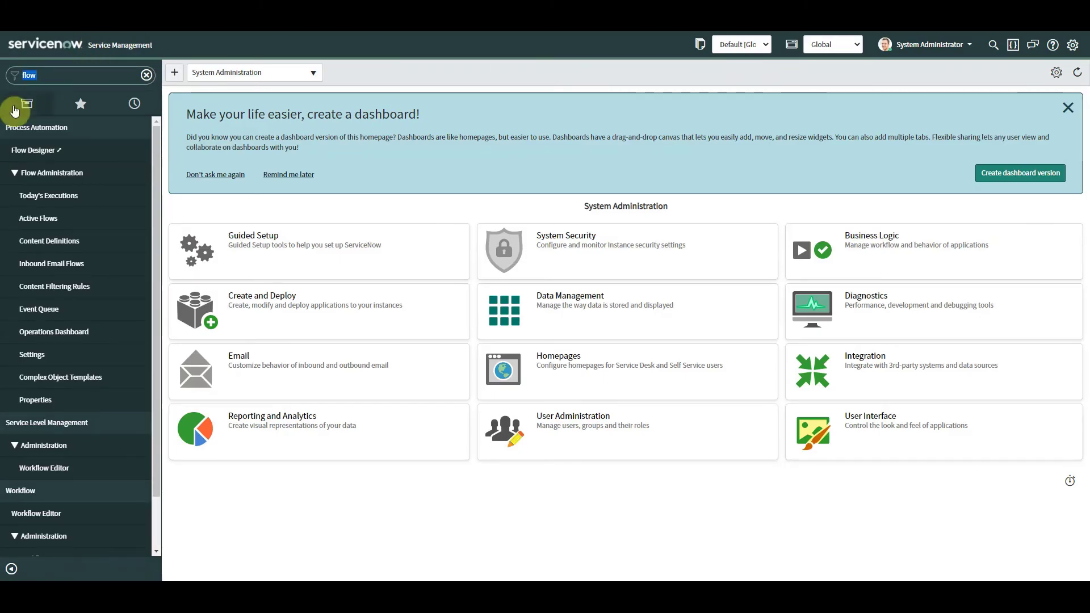
pyautogui.write('activation')
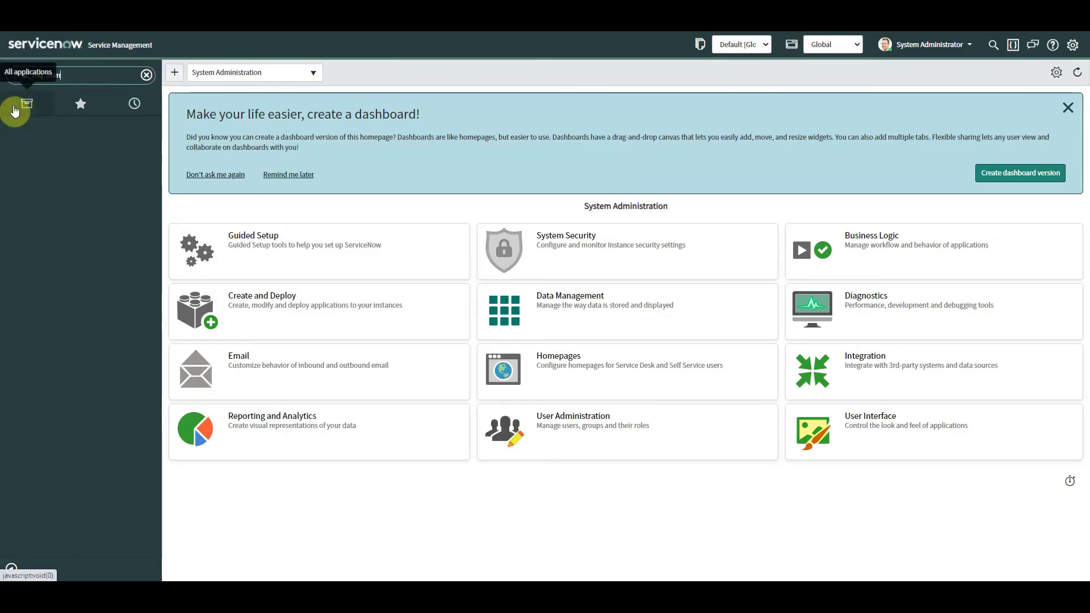
pyautogui.click(15, 111)
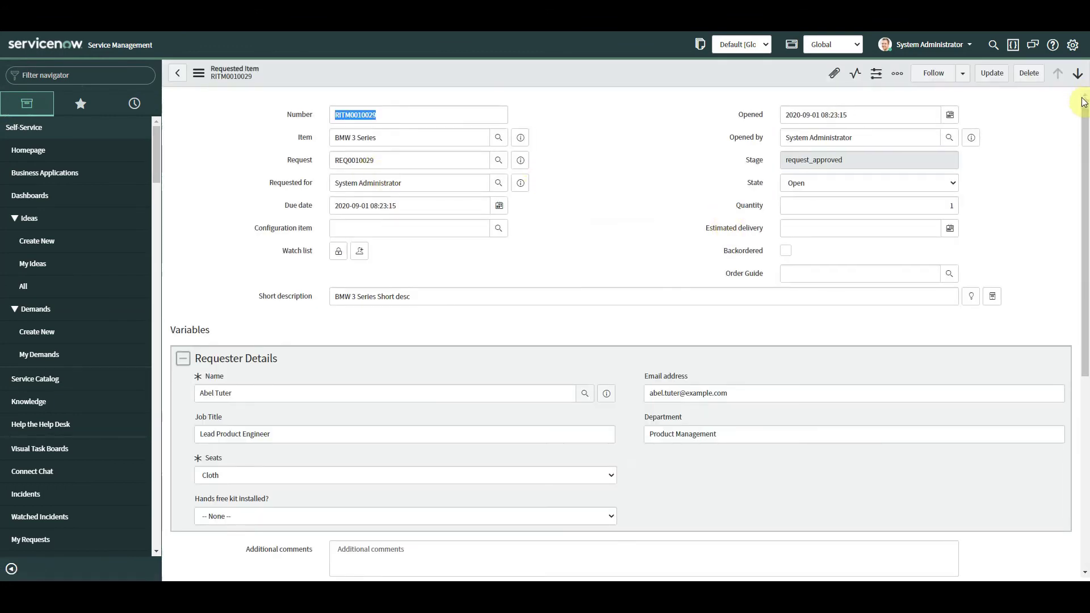
# - Reload the BMW 3 Series requested item form and check its Catalog Tasks and Approvers lists
pyautogui.scroll(-1, 1083, 229)
pyautogui.scroll(-5, 1083, 229)
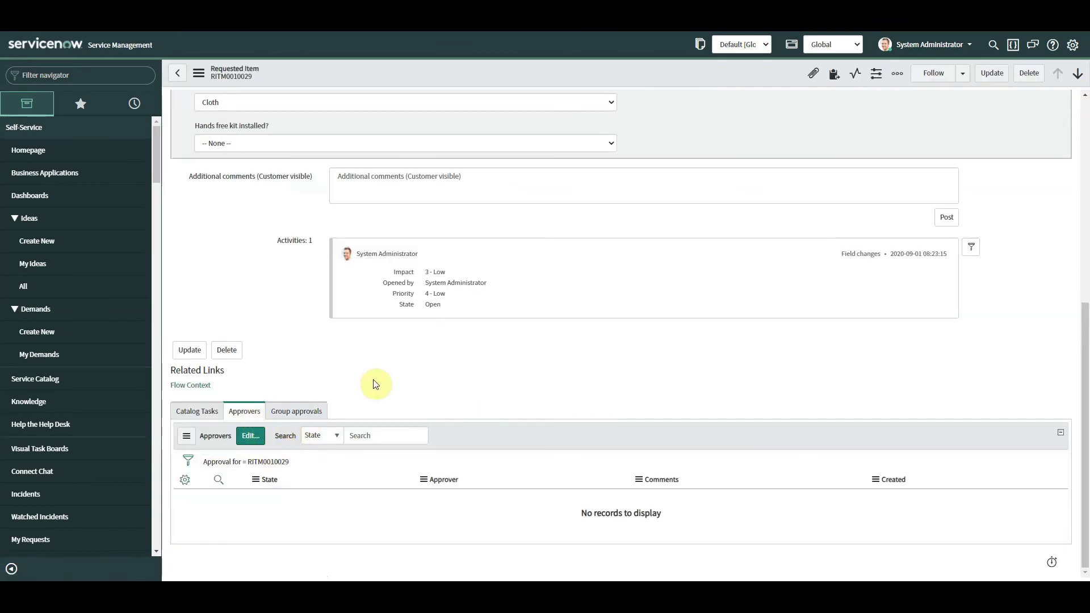
pyautogui.rightClick(411, 84)
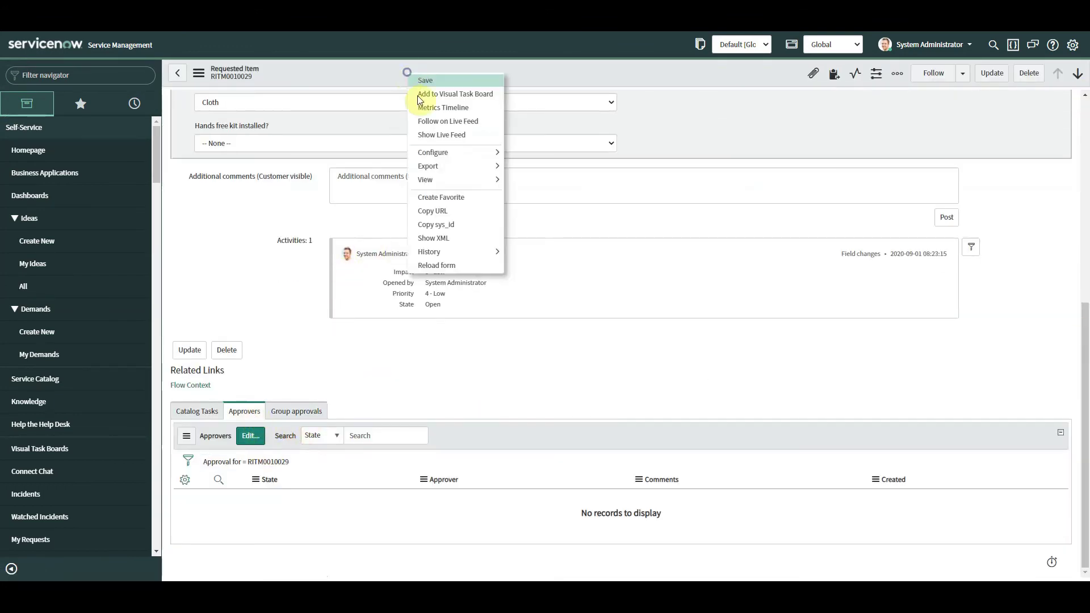
pyautogui.click(445, 262)
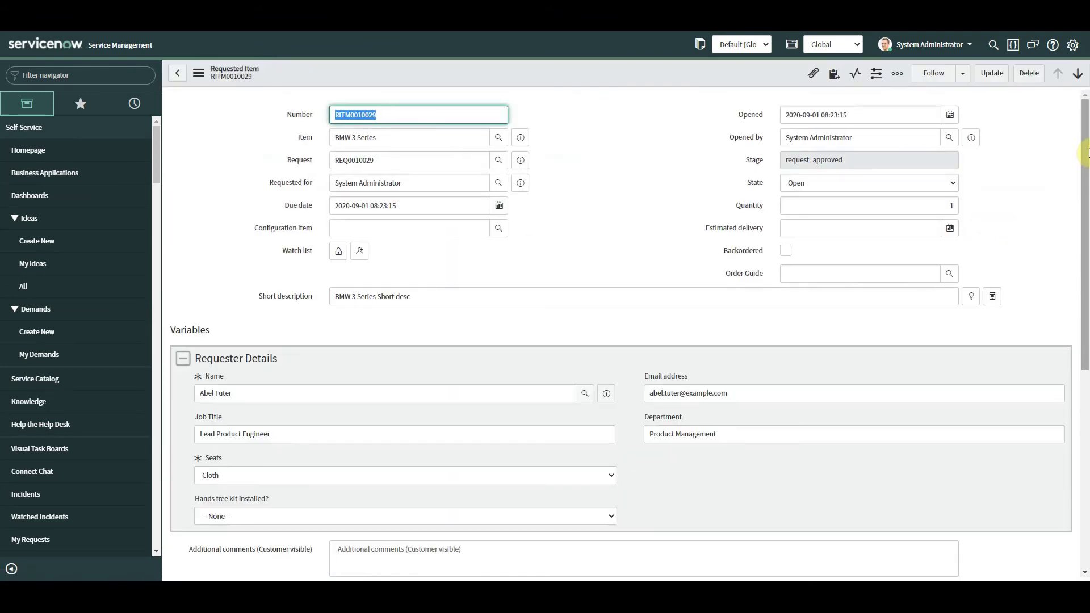
pyautogui.moveTo(1084, 153); pyautogui.dragTo(1076, 447)
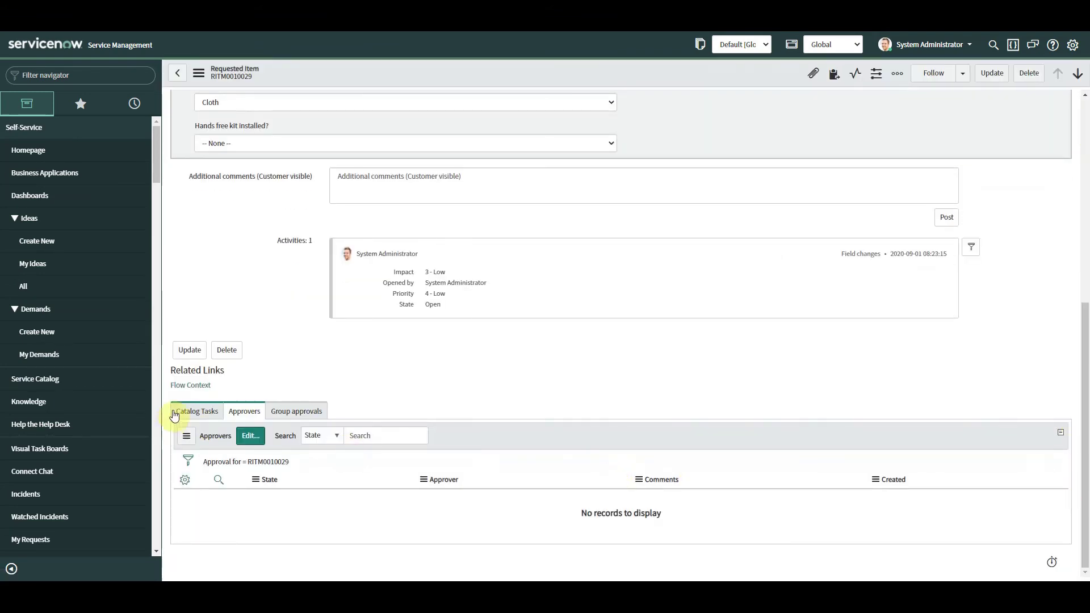
pyautogui.click(207, 412)
pyautogui.click(245, 416)
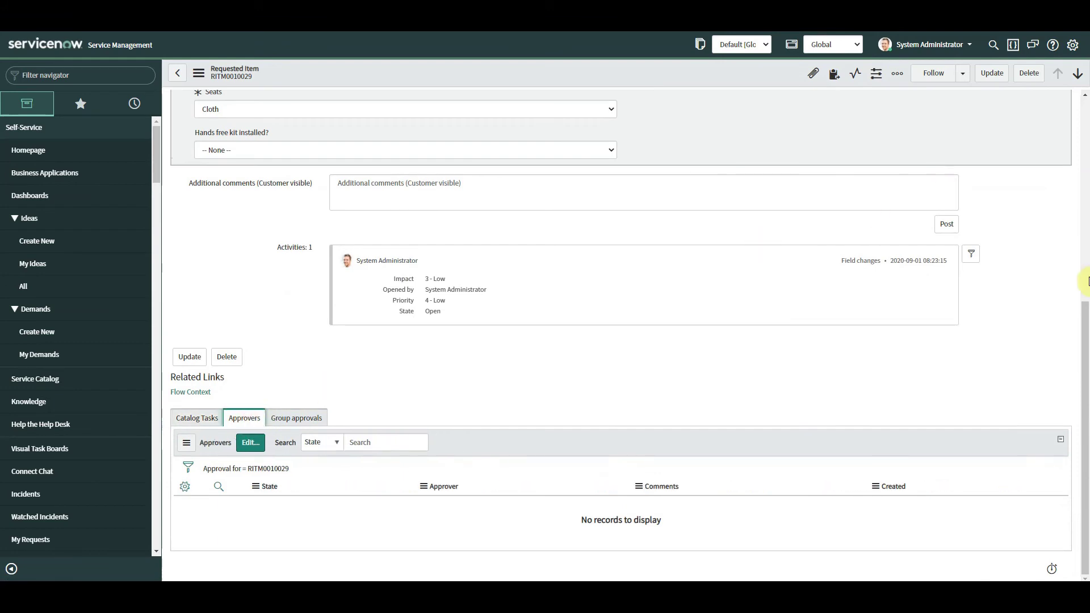
pyautogui.moveTo(1083, 333); pyautogui.dragTo(1077, 97)
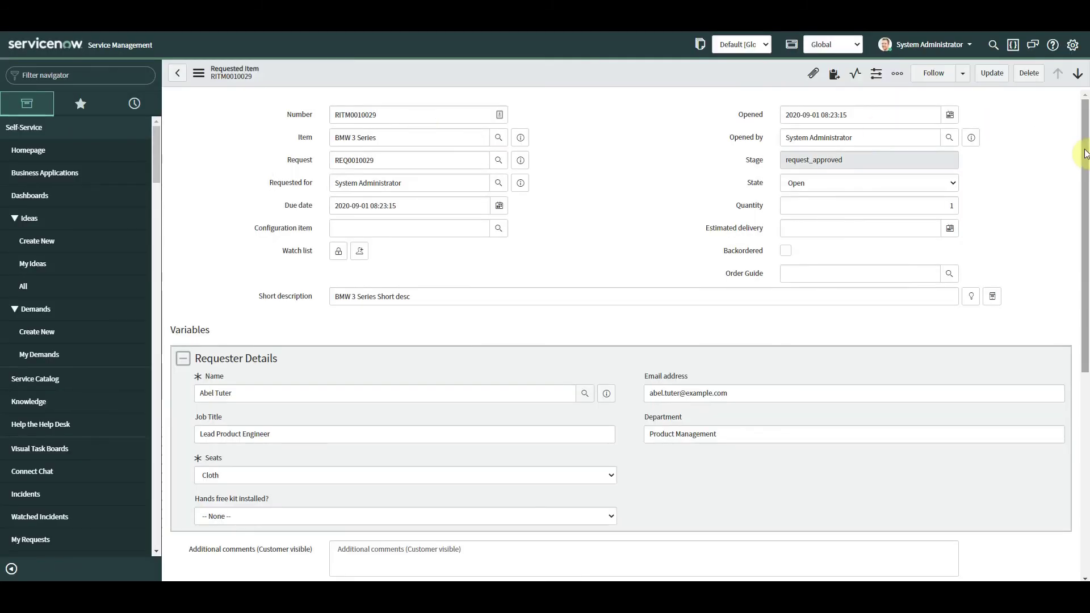
pyautogui.moveTo(1085, 149); pyautogui.dragTo(1085, 364)
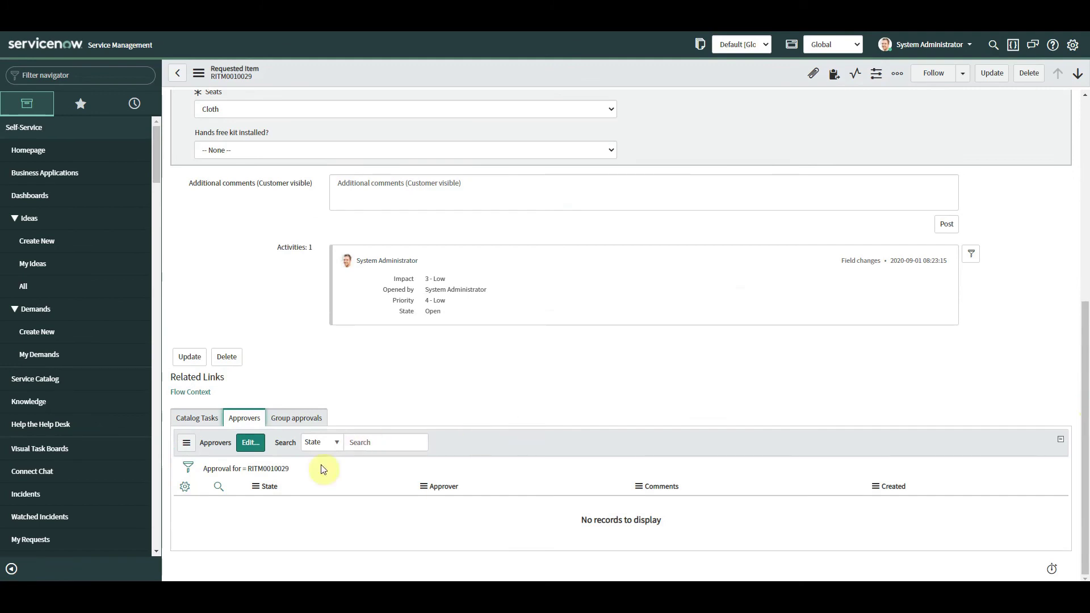
# - Refresh the Approvers list and change the approval state from Requested to Approved
pyautogui.click(280, 469)
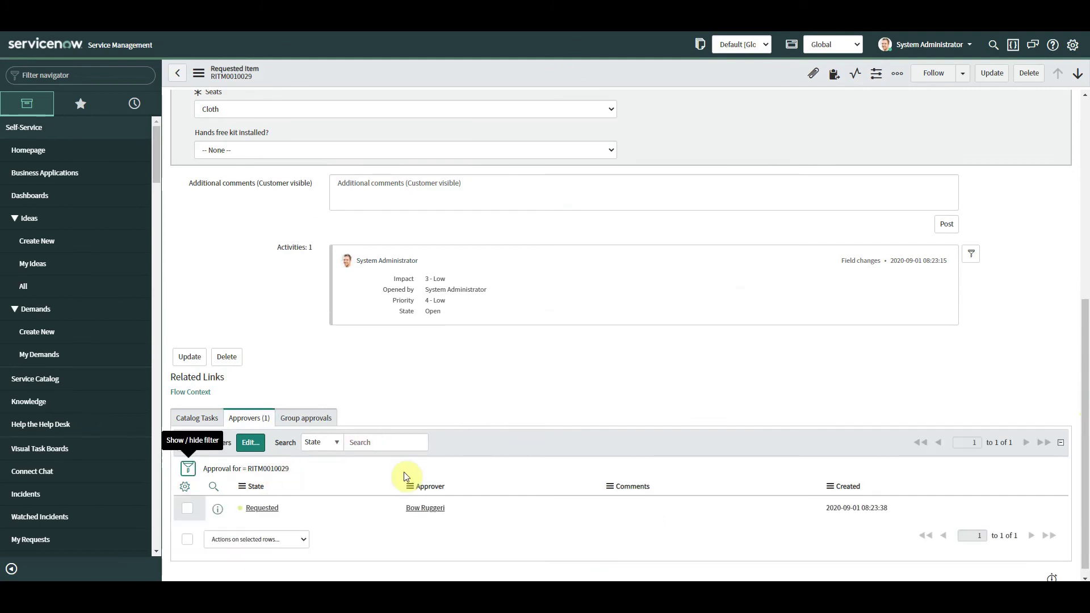
pyautogui.doubleClick(297, 505)
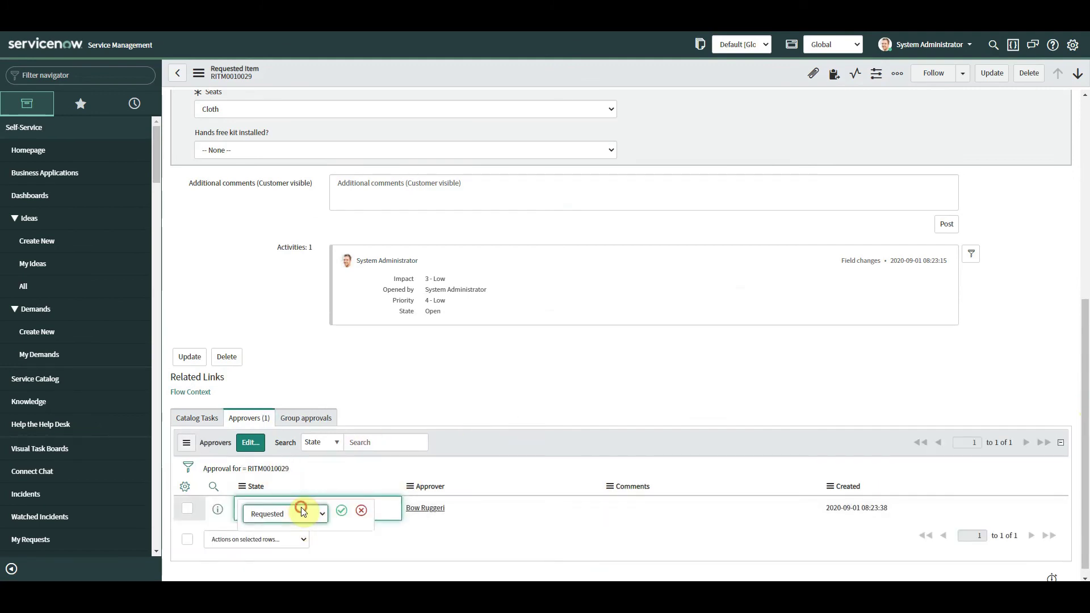
pyautogui.click(303, 512)
pyautogui.click(293, 467)
pyautogui.click(344, 533)
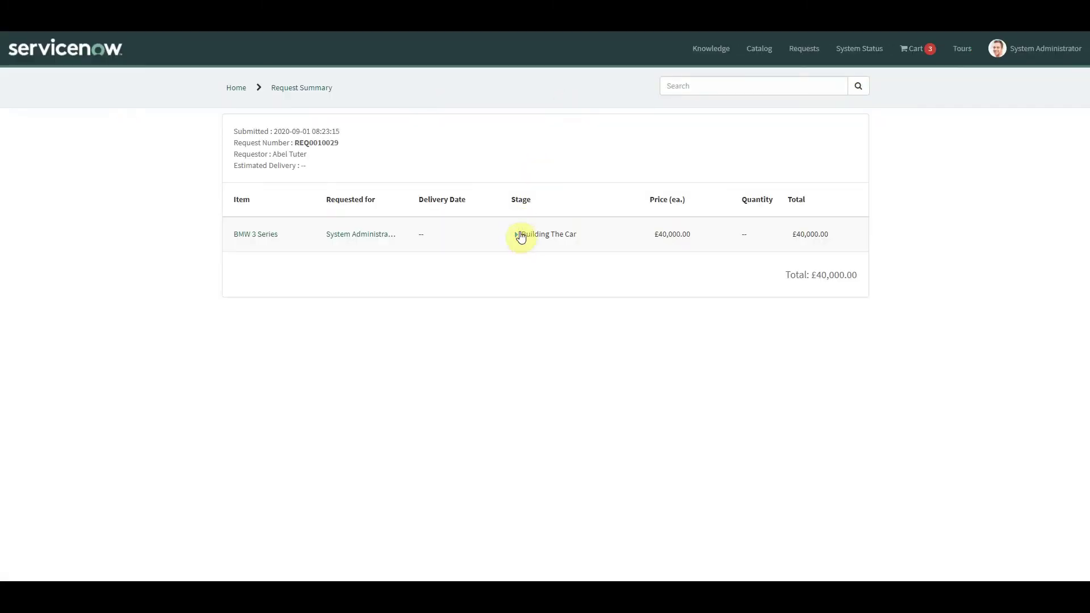
# - Expand the Request Summary stage to reveal Waiting for Approval, Building The Car and Done
pyautogui.click(522, 234)
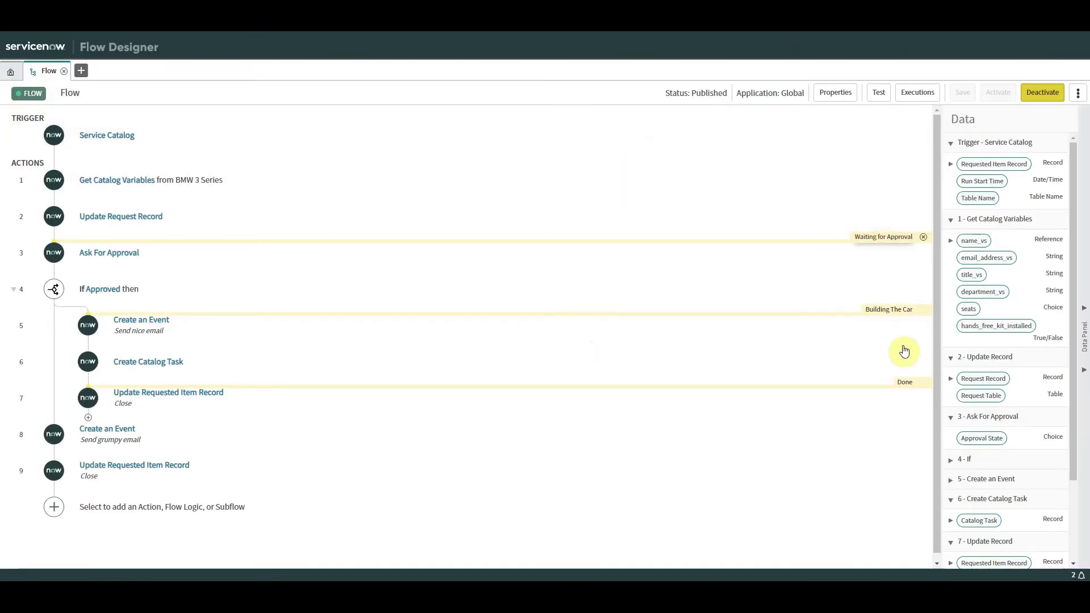
pyautogui.click(1076, 93)
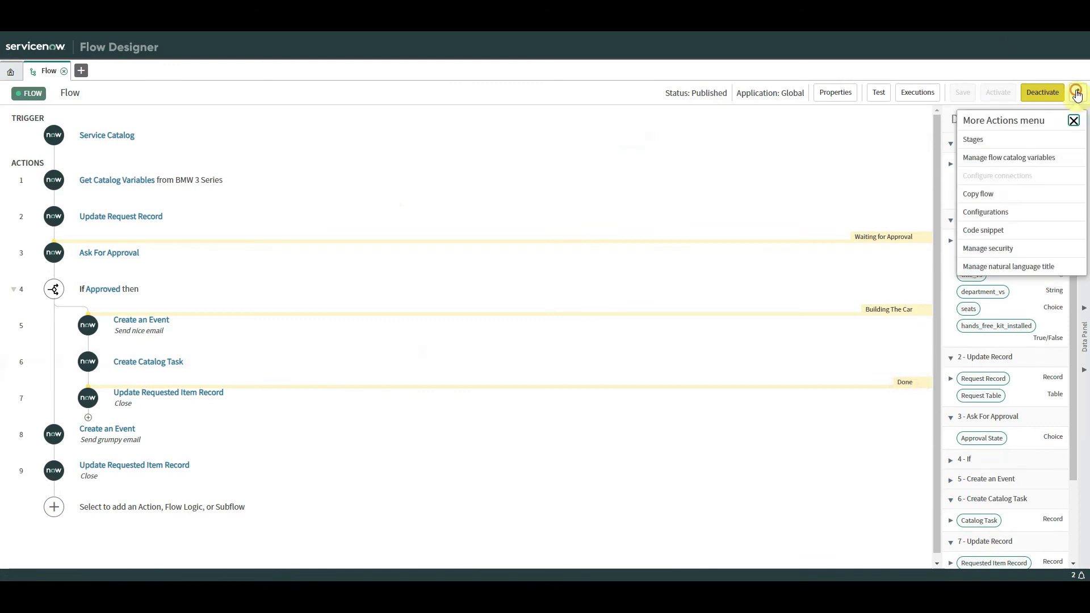
pyautogui.click(972, 139)
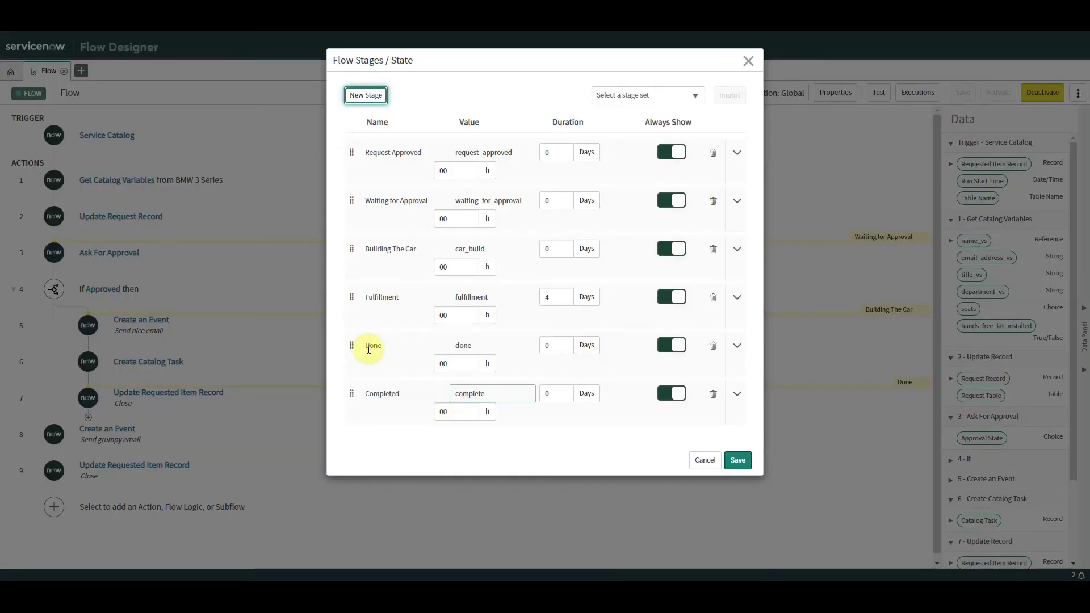
pyautogui.click(736, 345)
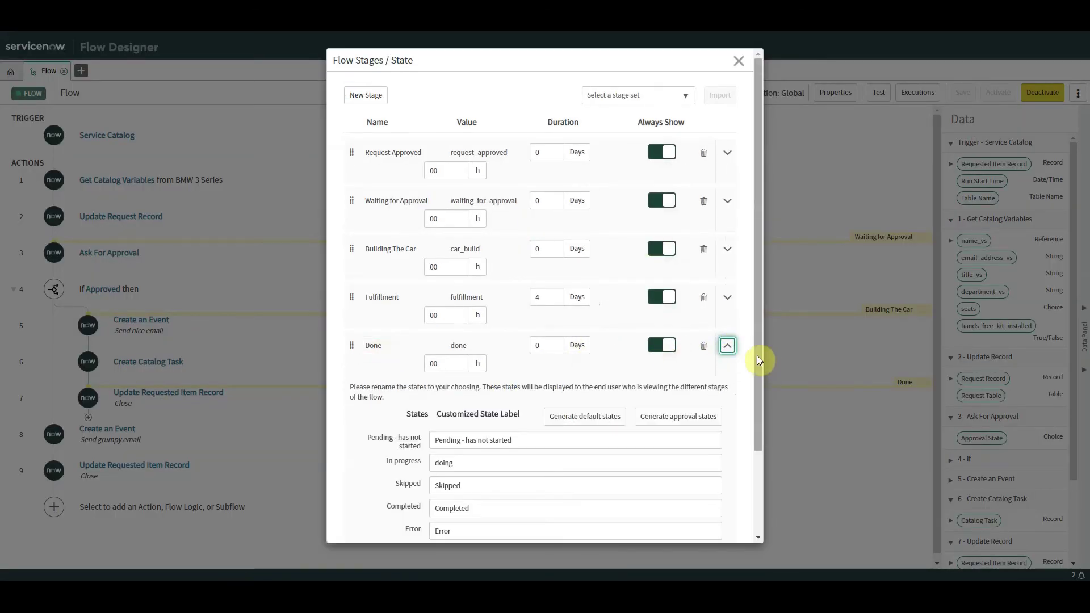
pyautogui.scroll(-1, 755, 360)
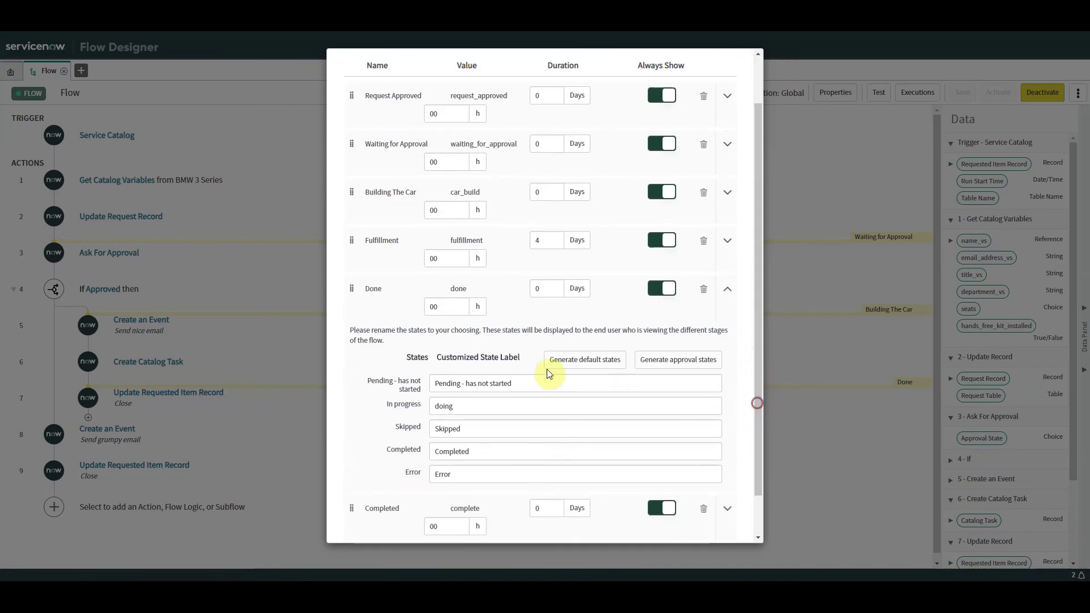
pyautogui.moveTo(534, 378); pyautogui.dragTo(399, 382)
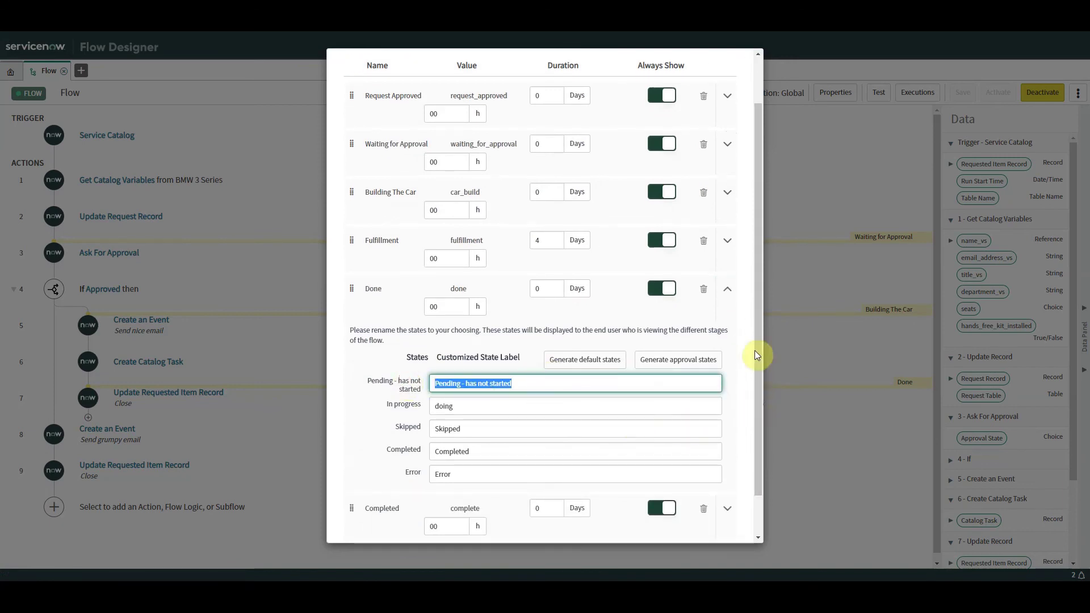
pyautogui.scroll(-1, 755, 398)
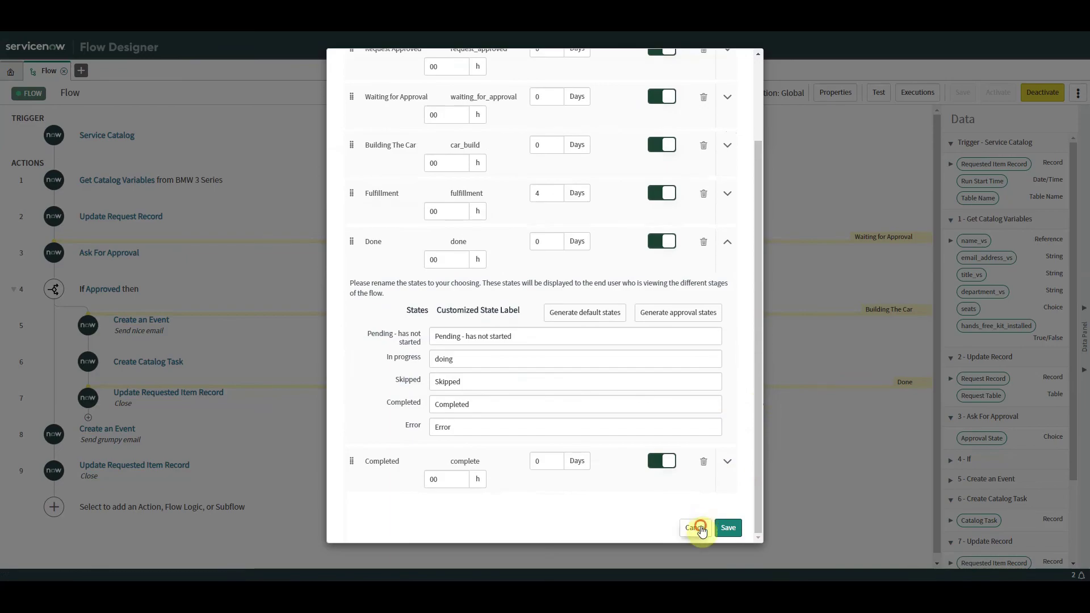
pyautogui.click(700, 525)
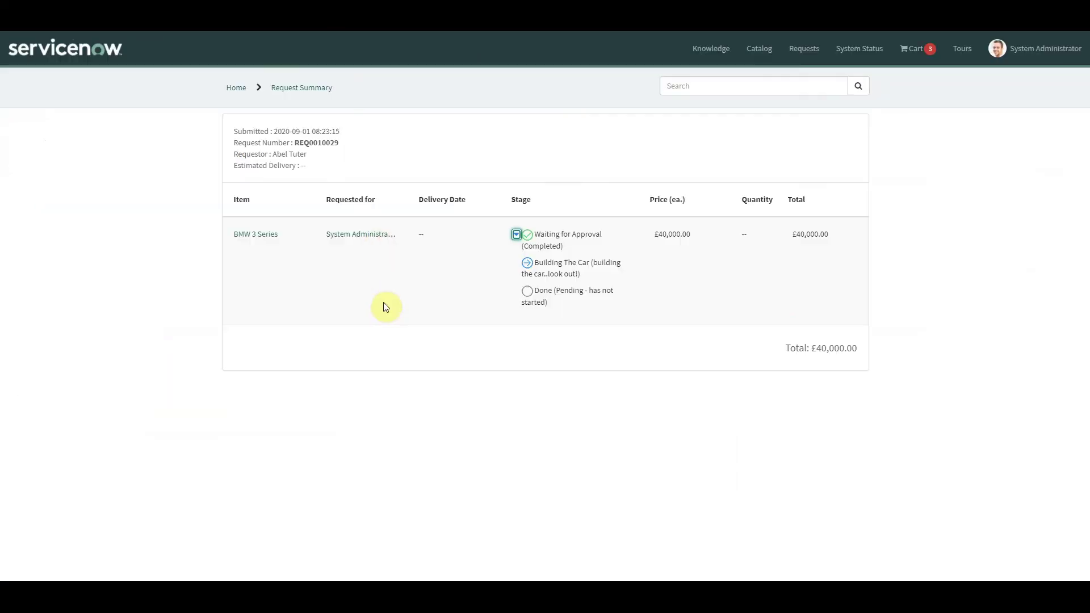